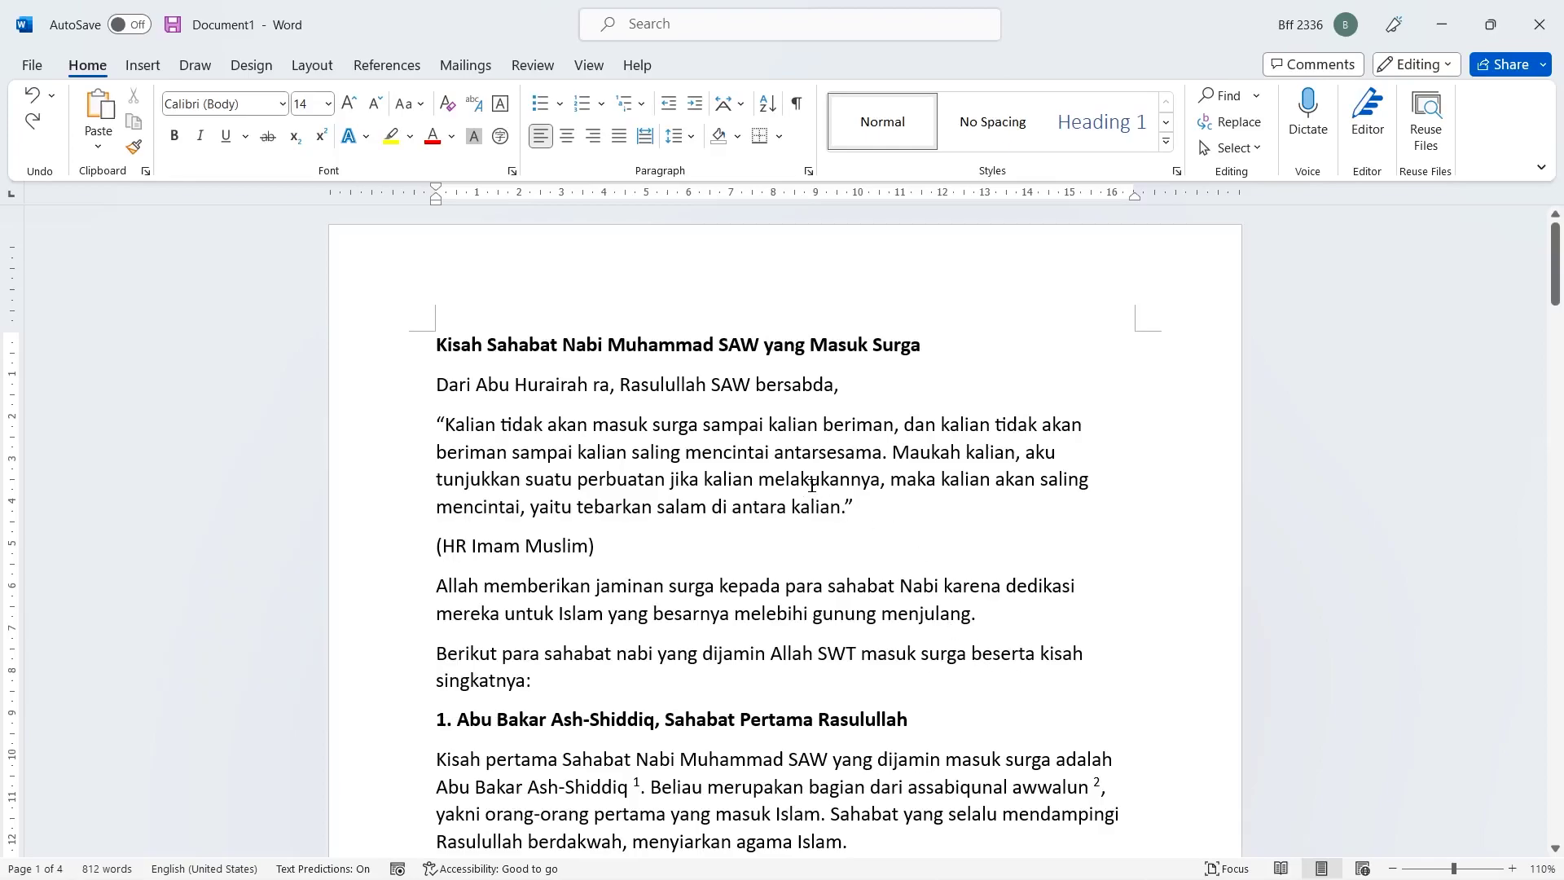
Delete footnote 1 after Ash-Shiddiq in the Abu Bakar paragraph, removing its note too
{"action": "scroll", "coordinate": [810, 487], "scroll_direction": "down", "scroll_amount": 3}
{"action": "scroll", "coordinate": [809, 488], "scroll_direction": "down", "scroll_amount": 3}
{"action": "scroll", "coordinate": [809, 487], "scroll_direction": "down", "scroll_amount": 3}
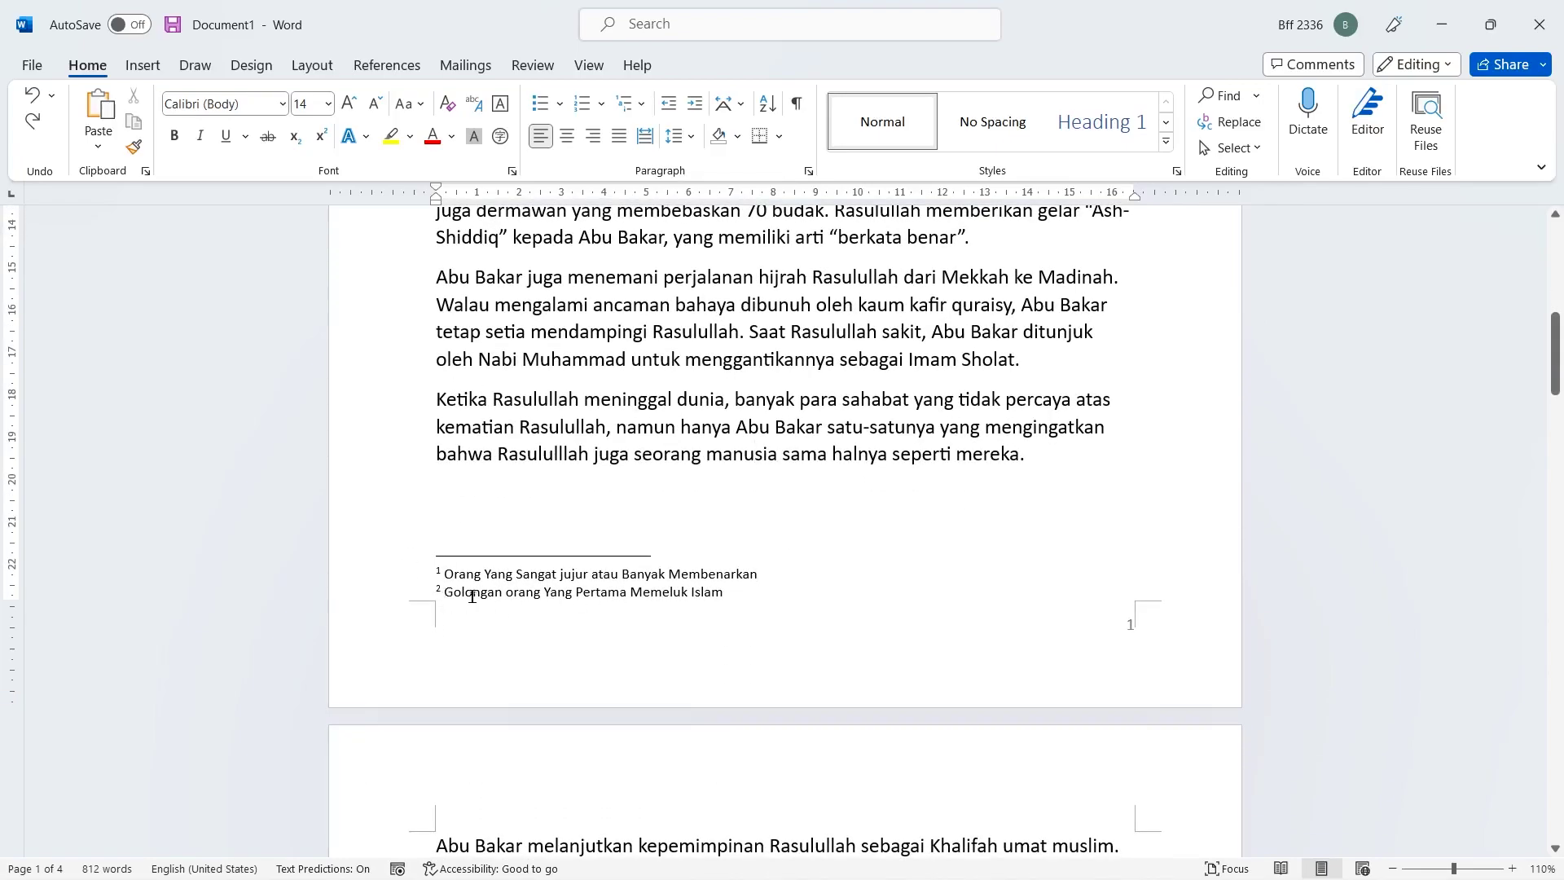
{"action": "scroll", "coordinate": [766, 585], "scroll_direction": "down", "scroll_amount": 3}
{"action": "scroll", "coordinate": [846, 557], "scroll_direction": "down", "scroll_amount": 5}
{"action": "scroll", "coordinate": [846, 557], "scroll_direction": "down", "scroll_amount": 4}
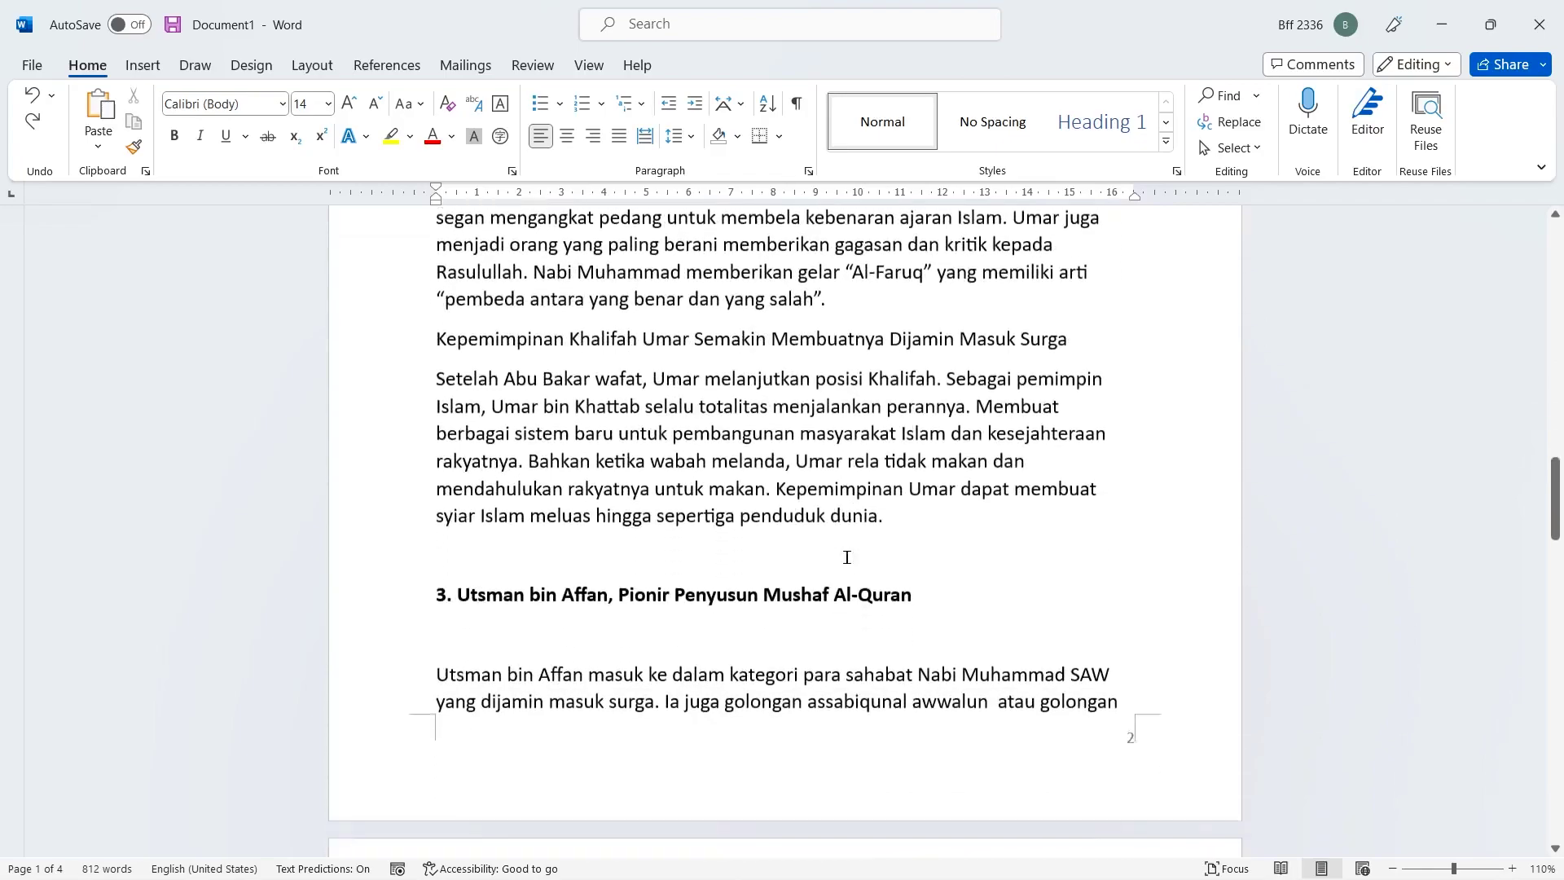
{"action": "scroll", "coordinate": [847, 557], "scroll_direction": "down", "scroll_amount": 4}
{"action": "scroll", "coordinate": [846, 557], "scroll_direction": "down", "scroll_amount": 3}
{"action": "scroll", "coordinate": [847, 557], "scroll_direction": "down", "scroll_amount": 6}
{"action": "scroll", "coordinate": [847, 557], "scroll_direction": "down", "scroll_amount": 2}
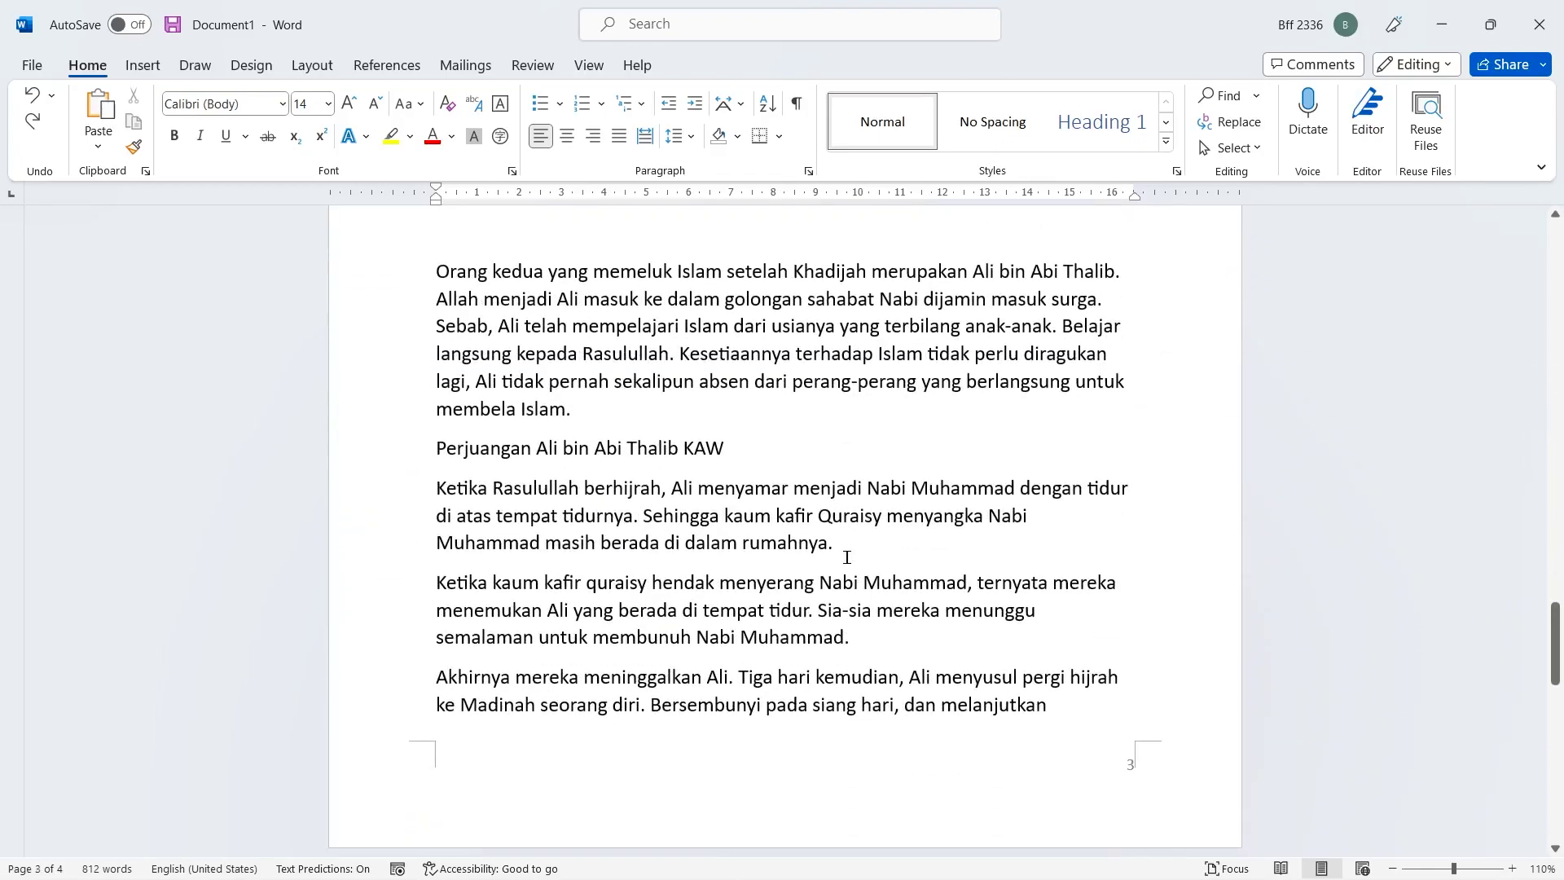
{"action": "scroll", "coordinate": [846, 557], "scroll_direction": "down", "scroll_amount": 2}
{"action": "scroll", "coordinate": [846, 557], "scroll_direction": "down", "scroll_amount": 3}
{"action": "scroll", "coordinate": [846, 557], "scroll_direction": "down", "scroll_amount": 6}
{"action": "scroll", "coordinate": [847, 557], "scroll_direction": "down", "scroll_amount": 3}
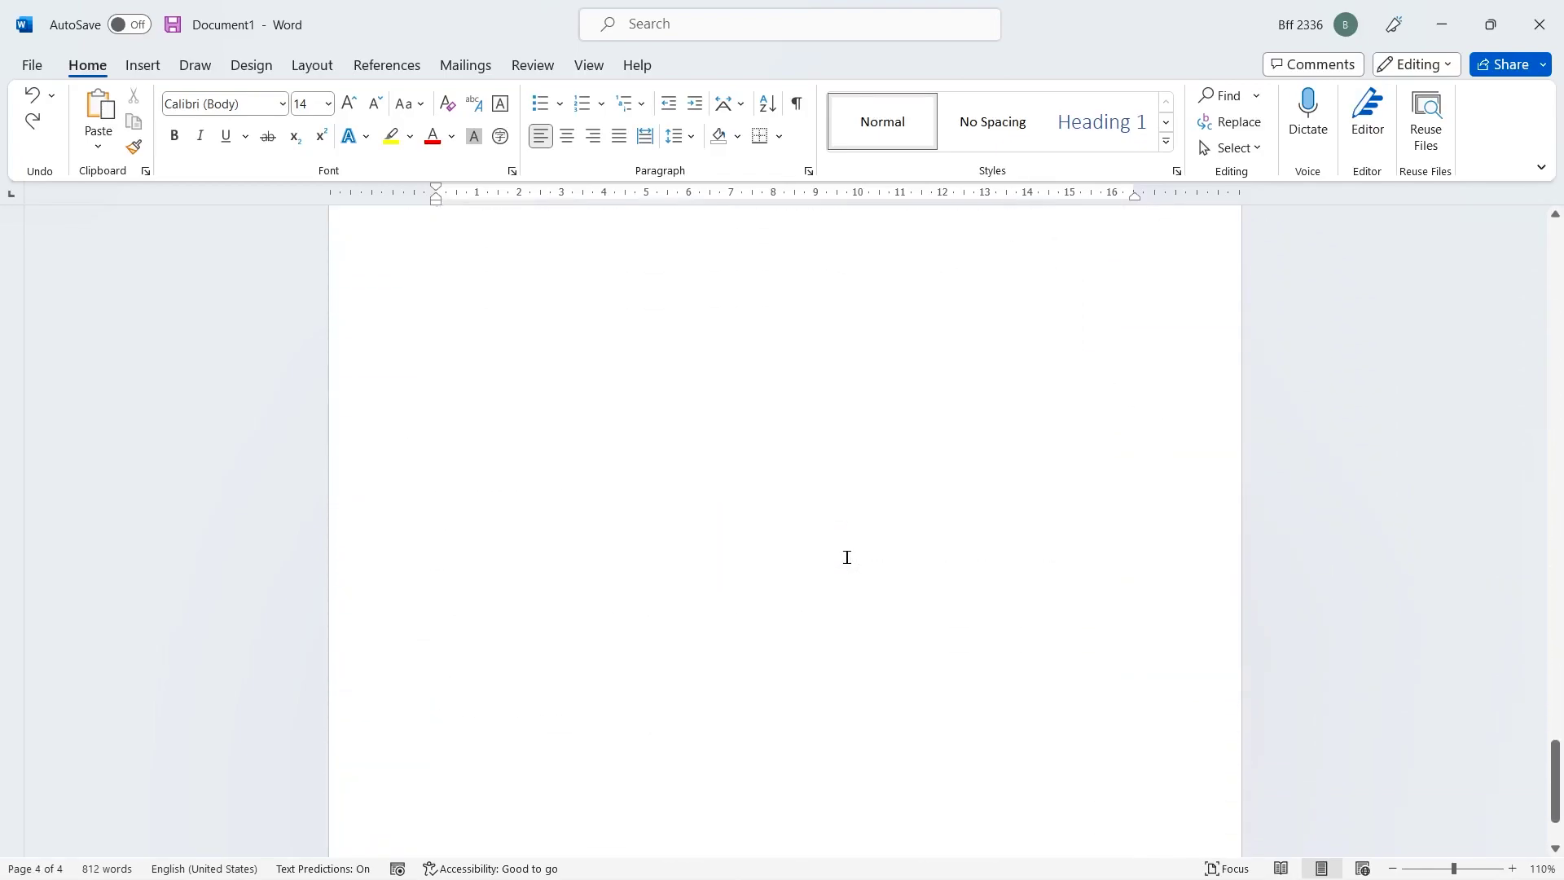
{"action": "scroll", "coordinate": [847, 557], "scroll_direction": "down", "scroll_amount": 3}
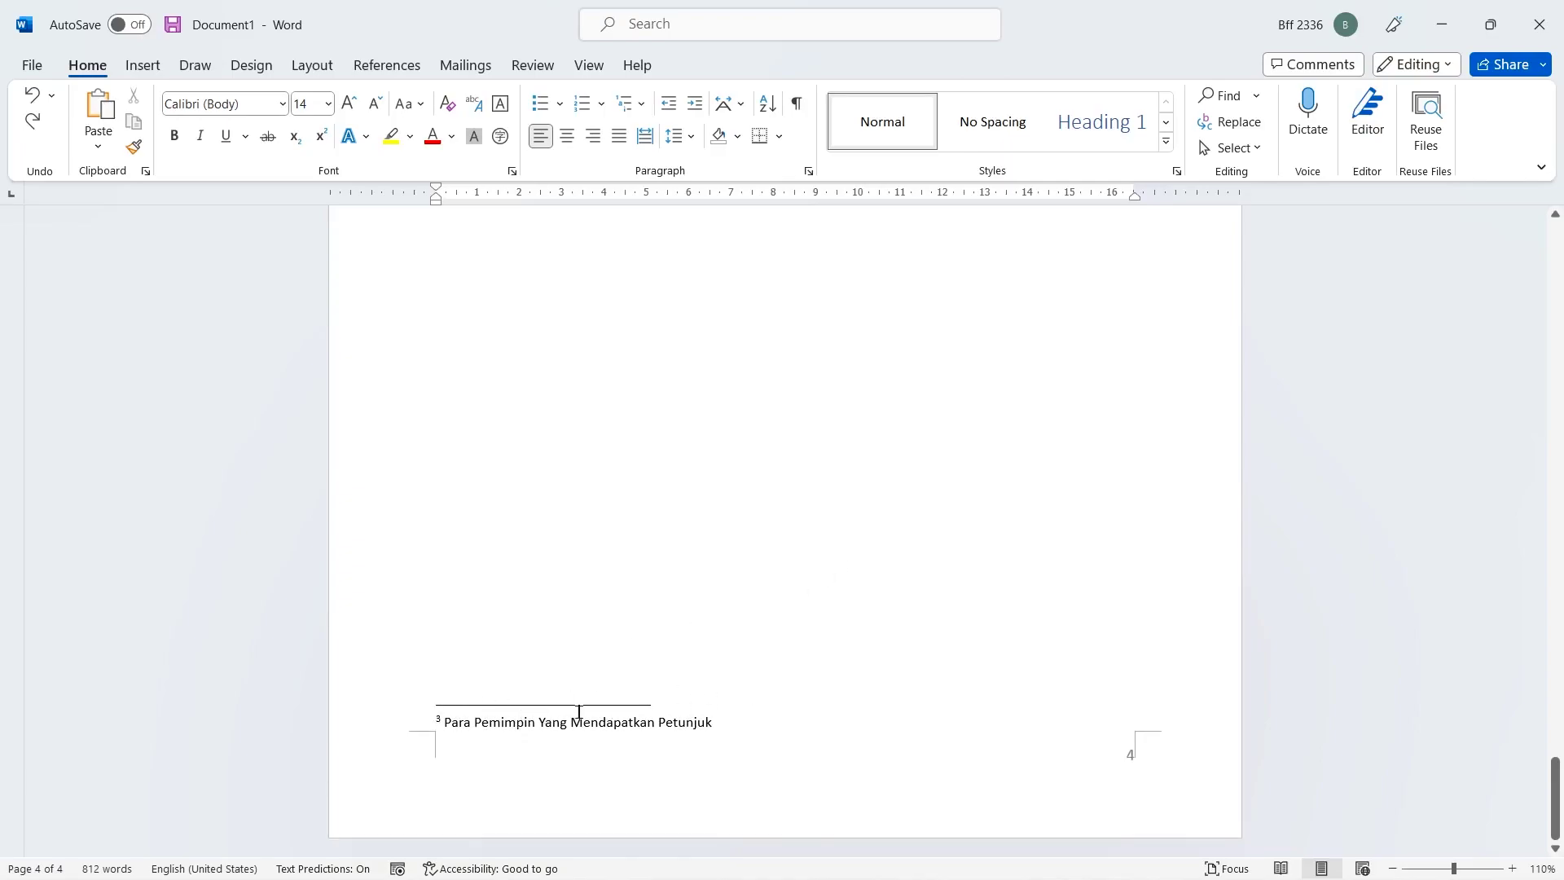
{"action": "left_click_drag", "start_coordinate": [1558, 780], "coordinate": [1560, 594]}
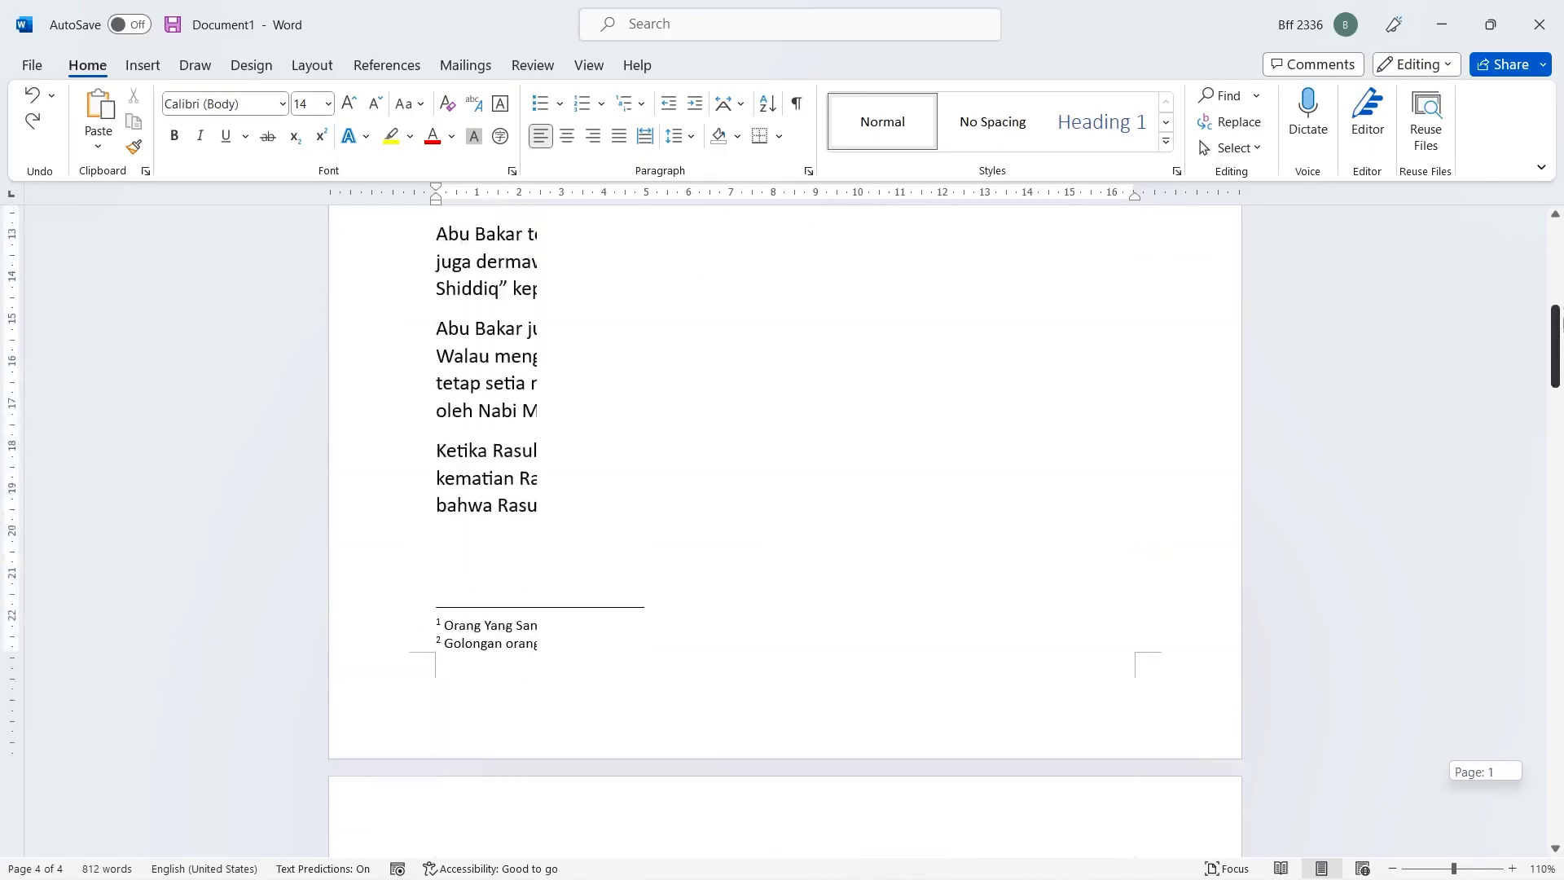
{"action": "left_click_drag", "start_coordinate": [1559, 593], "coordinate": [1559, 232]}
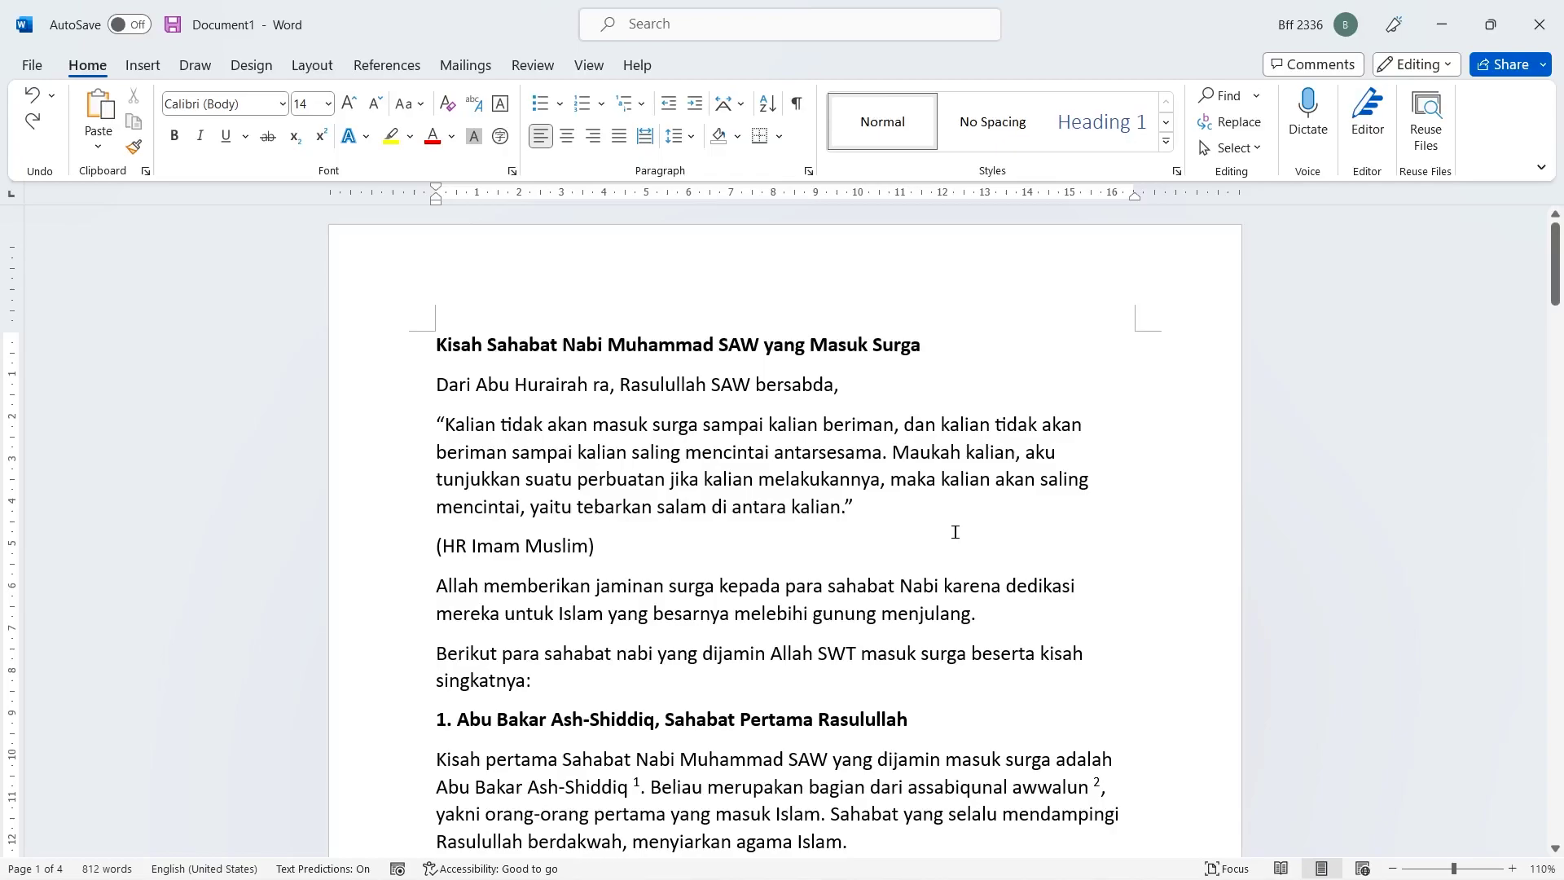
{"action": "scroll", "coordinate": [954, 532], "scroll_direction": "down", "scroll_amount": 2}
{"action": "scroll", "coordinate": [955, 532], "scroll_direction": "down", "scroll_amount": 2}
{"action": "scroll", "coordinate": [955, 532], "scroll_direction": "down", "scroll_amount": 2}
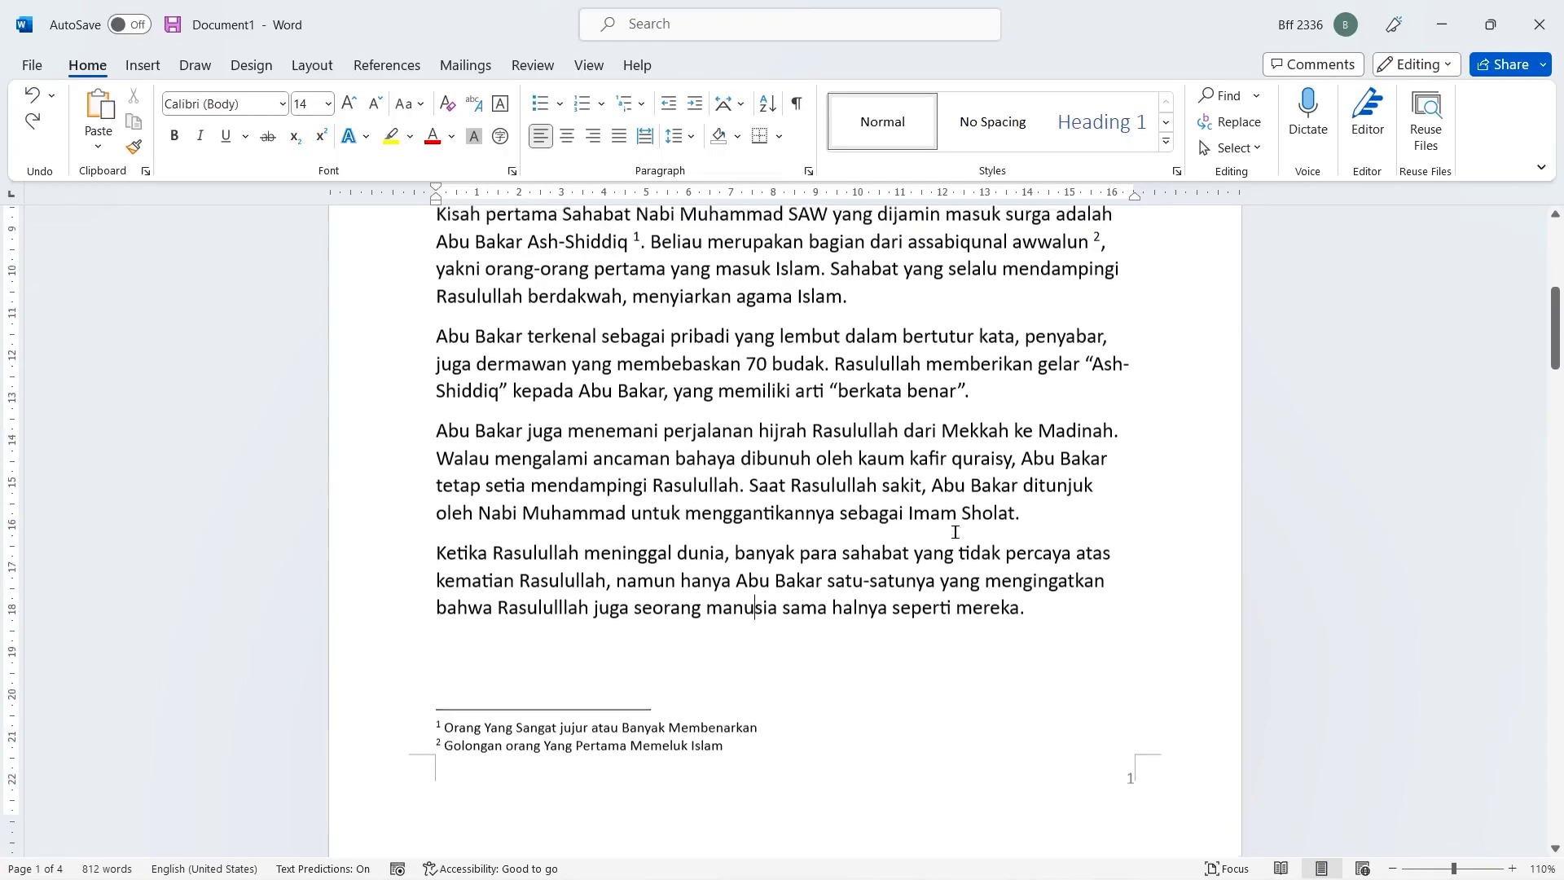
{"action": "scroll", "coordinate": [955, 532], "scroll_direction": "up", "scroll_amount": 1}
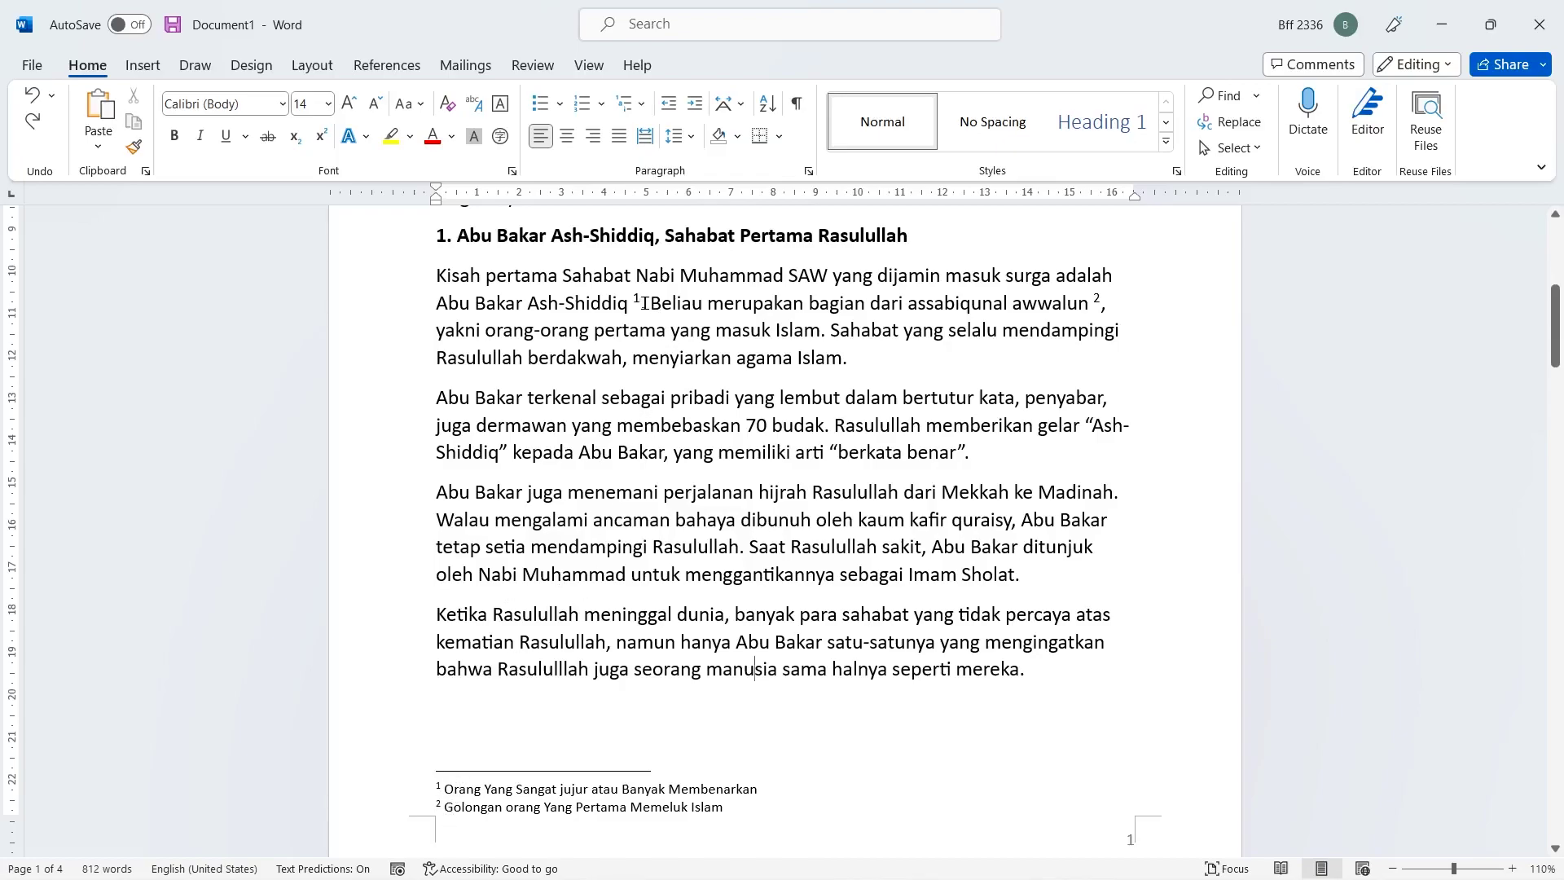
{"action": "left_click_drag", "start_coordinate": [644, 303], "coordinate": [644, 298]}
{"action": "left_click_drag", "start_coordinate": [644, 298], "coordinate": [633, 305]}
{"action": "left_click_drag", "start_coordinate": [641, 295], "coordinate": [633, 296]}
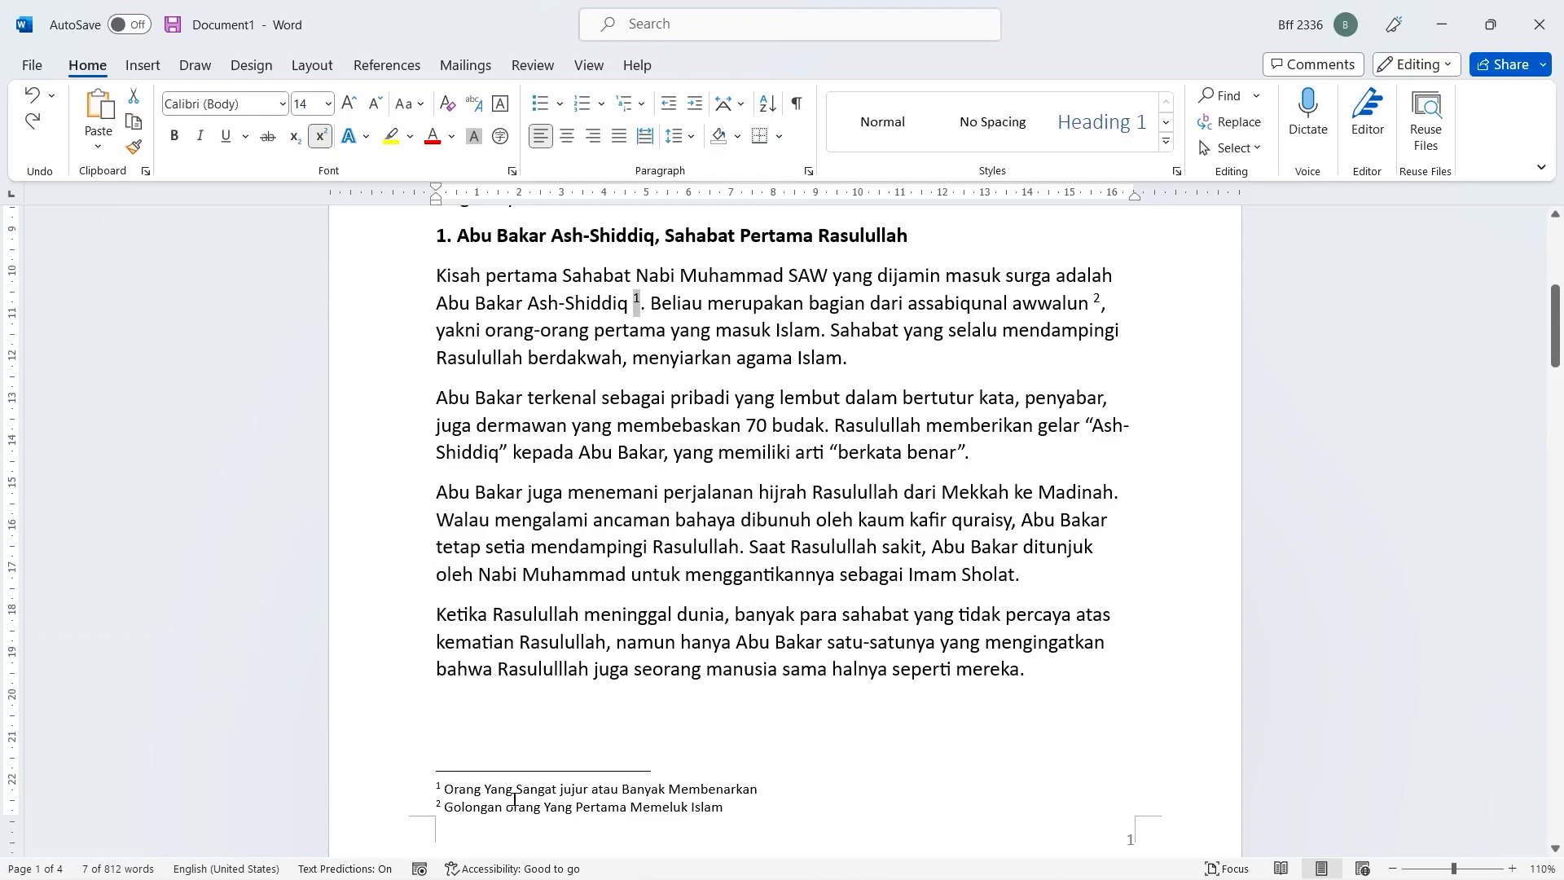
{"action": "key", "text": "Delete"}
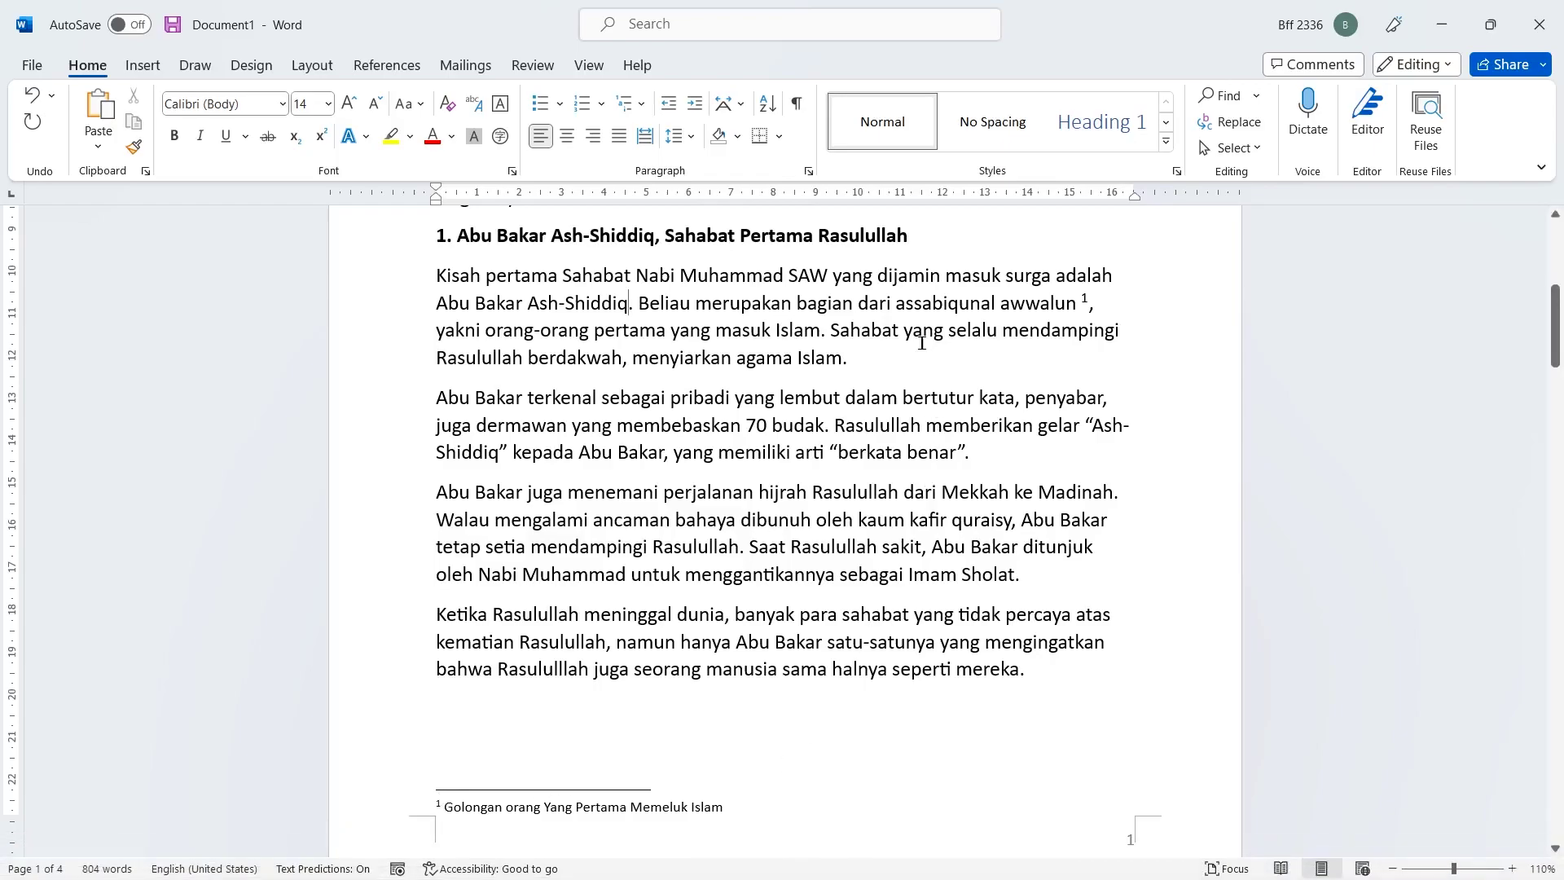
Add a comma after awwalun and delete its footnote 2 mark
{"action": "left_click", "coordinate": [1087, 313]}
{"action": "type", "text": ","}
{"action": "left_click_drag", "start_coordinate": [1081, 297], "coordinate": [1091, 299]}
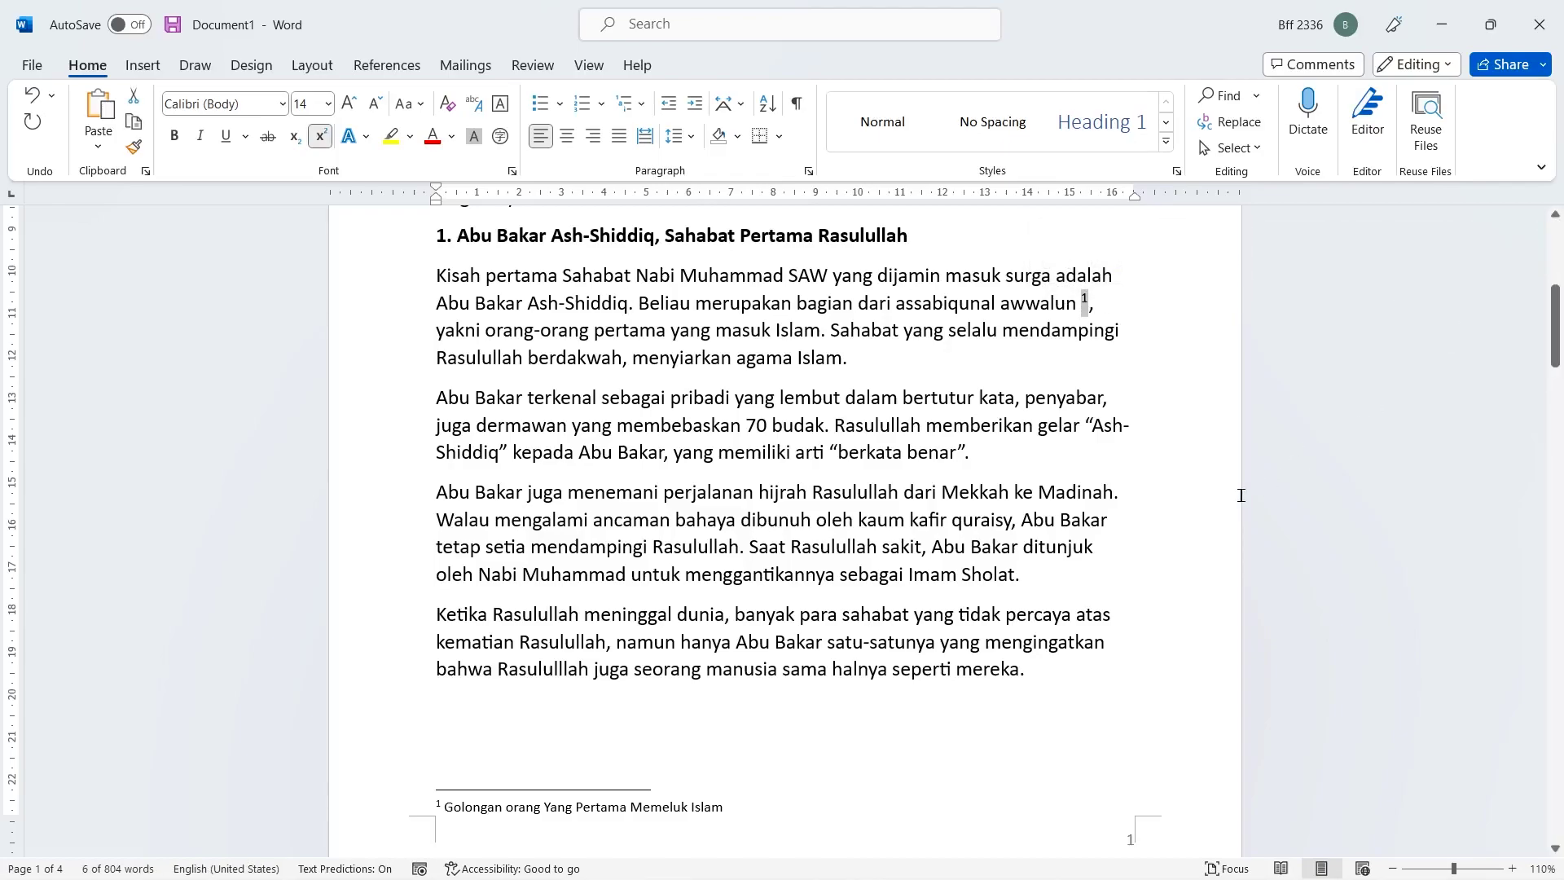
{"action": "key", "text": "Delete"}
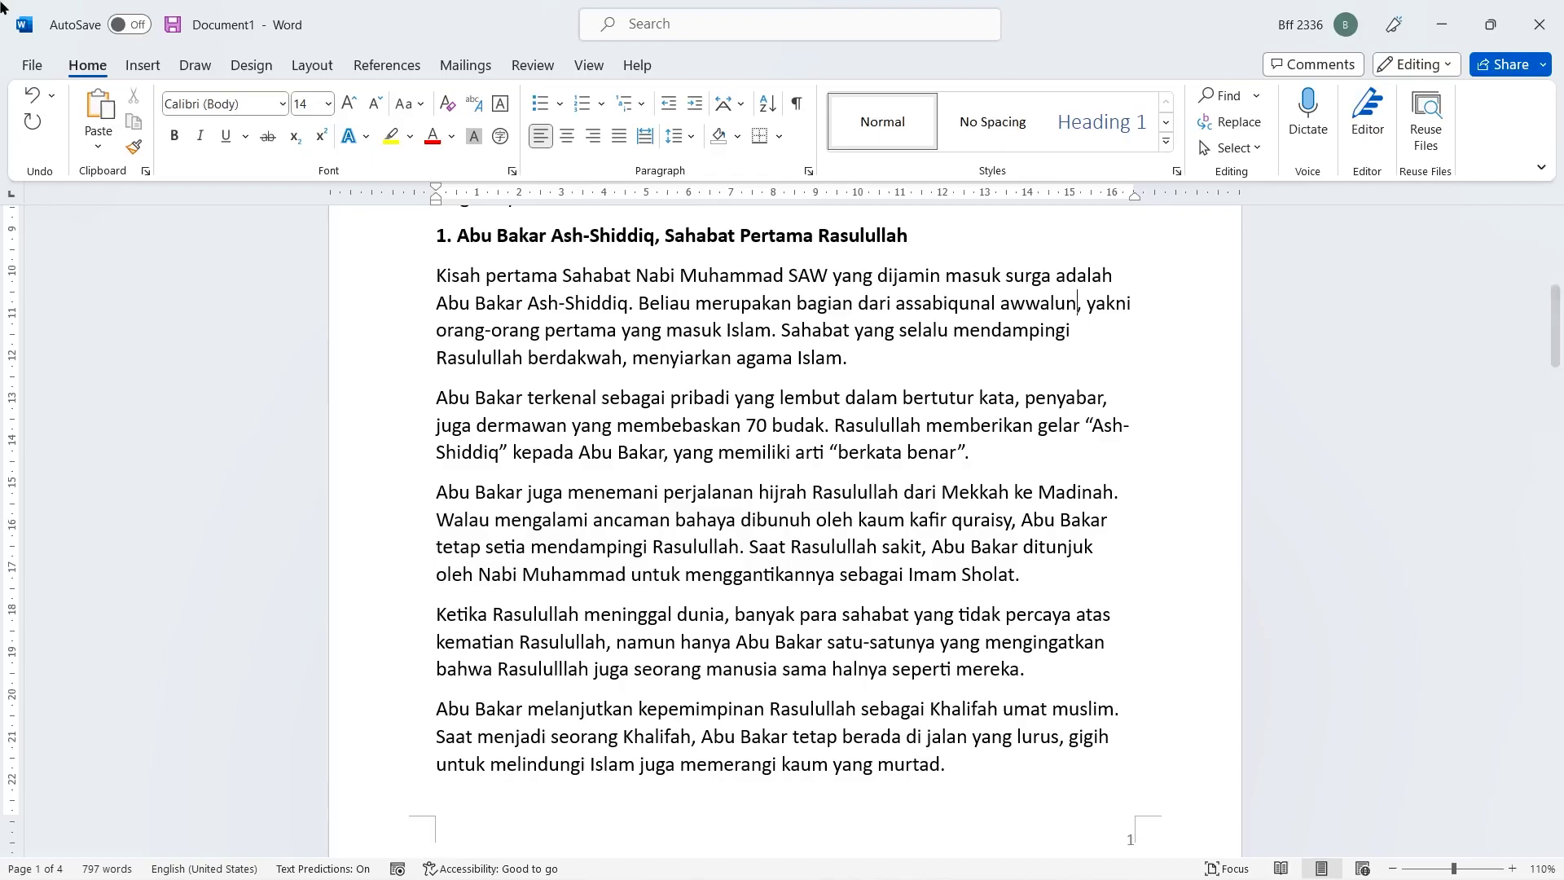
Undo both deletions to restore footnotes 1 and 2, bringing the count back to 812 words
{"action": "left_click", "coordinate": [33, 95]}
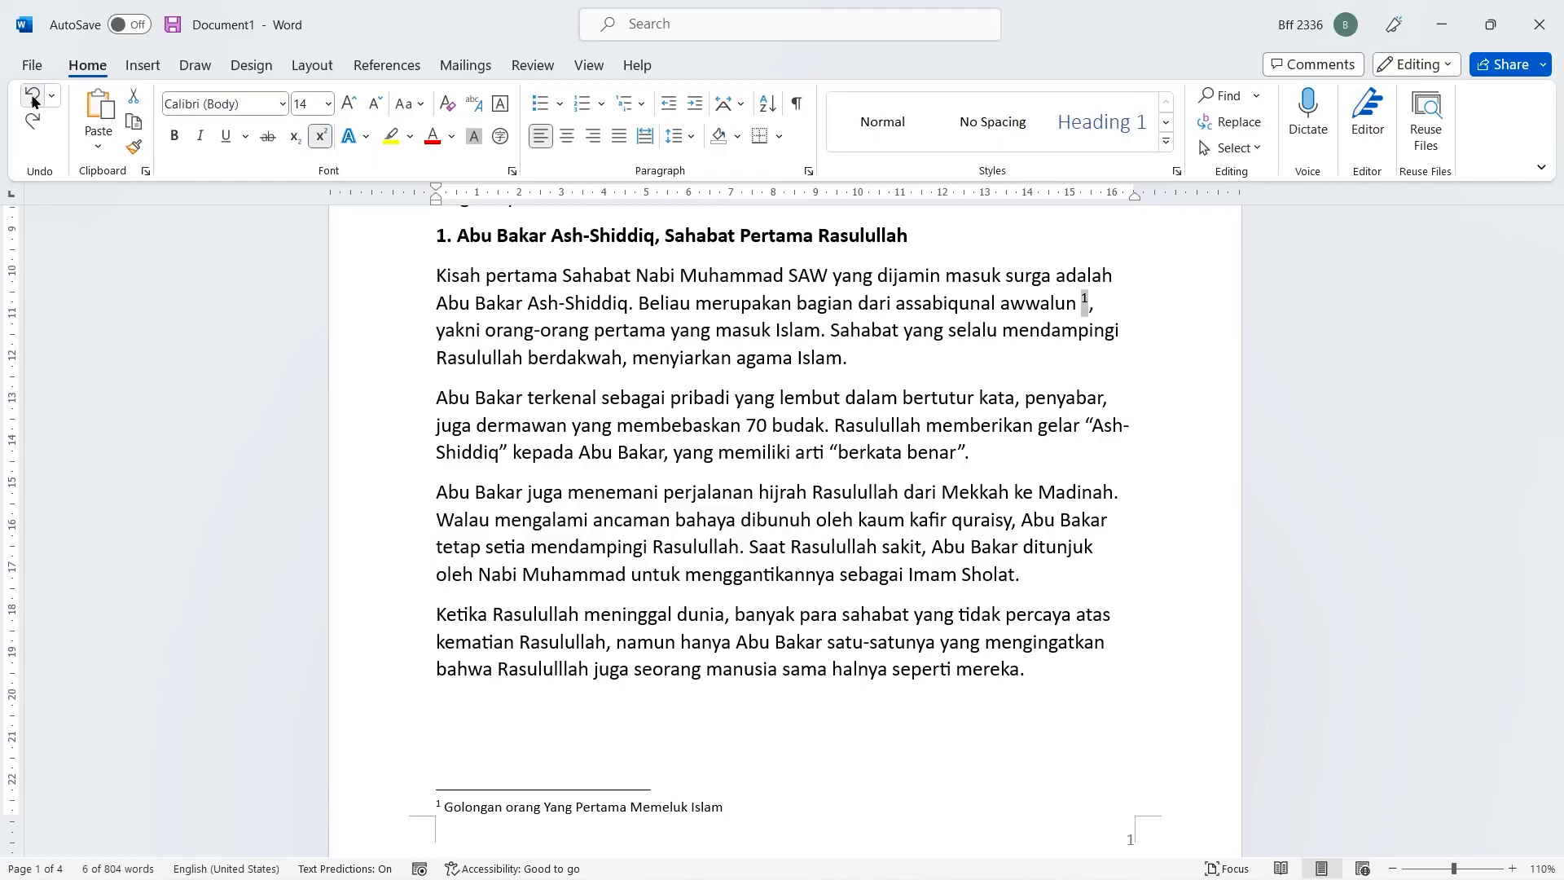
{"action": "left_click", "coordinate": [33, 95]}
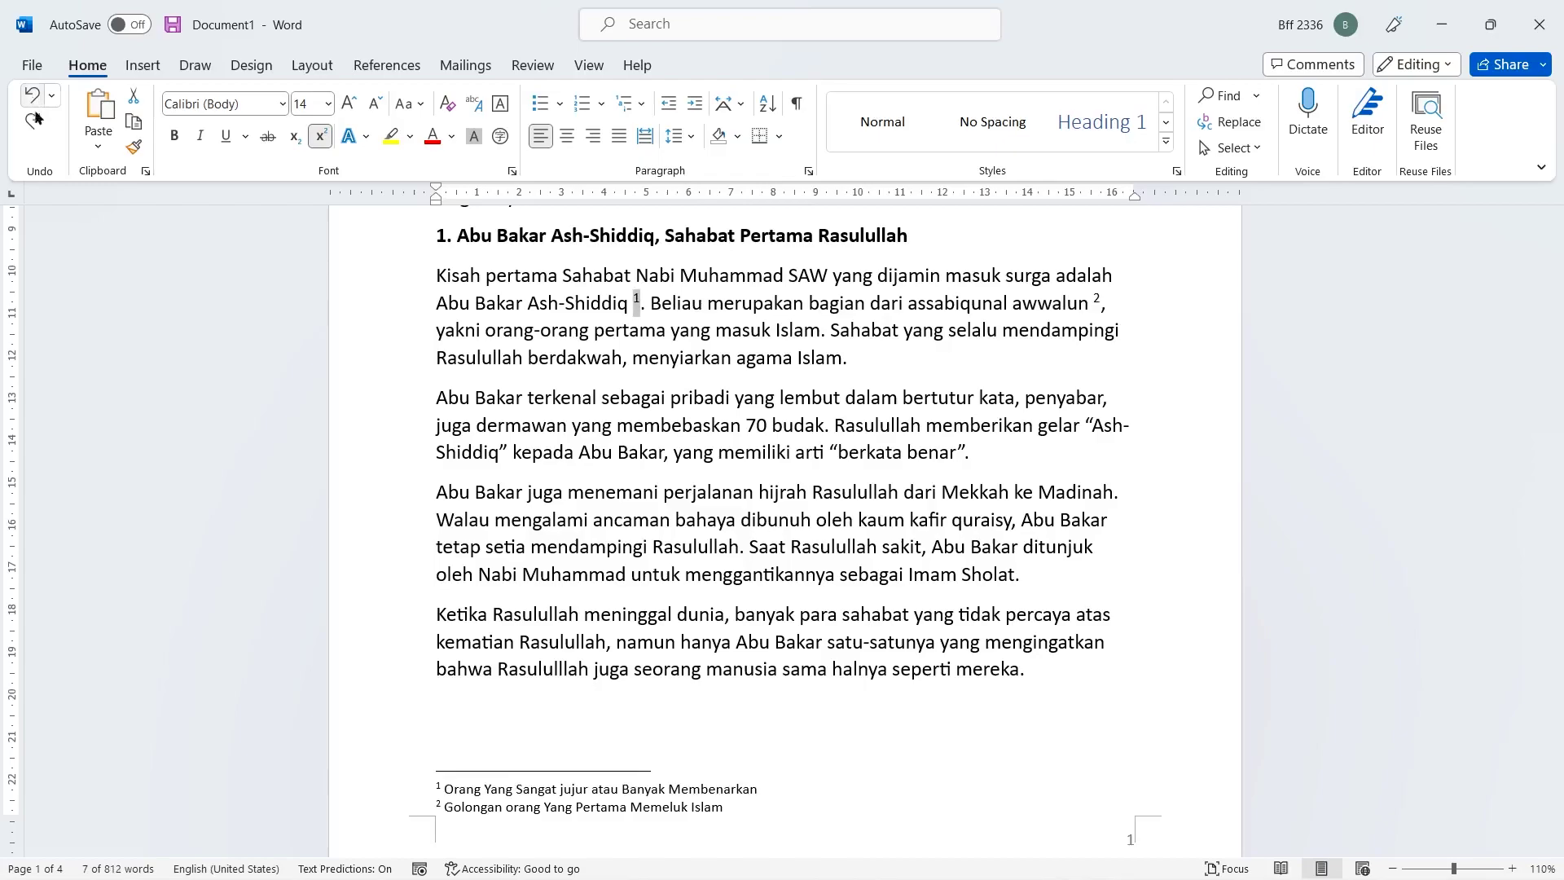
{"action": "left_click", "coordinate": [887, 491]}
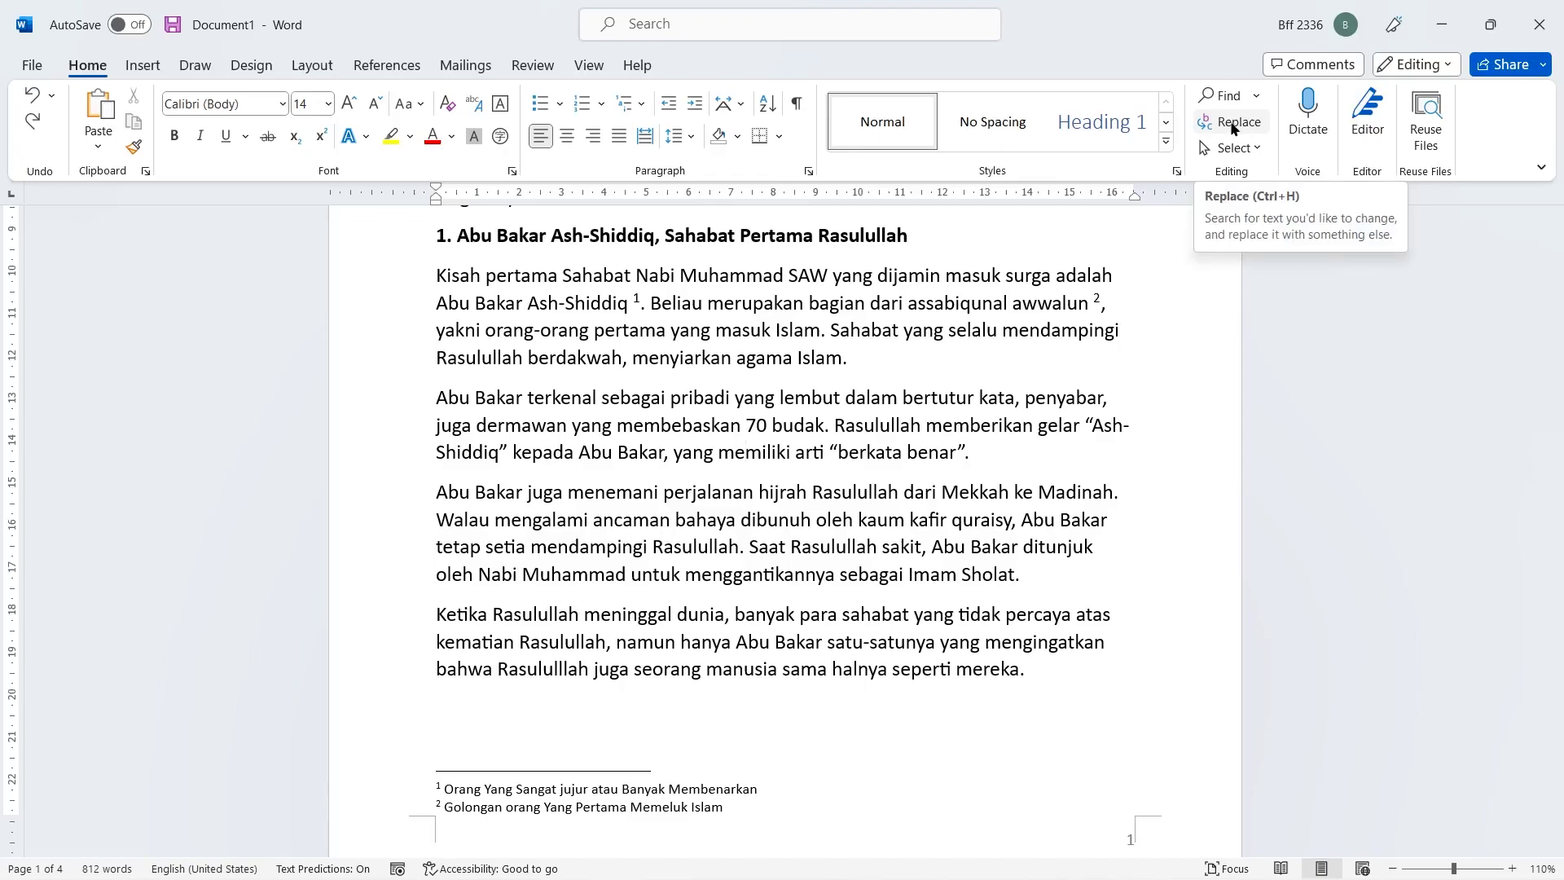
Open Find and Replace on the Replace tab and expand it with More >>
{"action": "key", "text": "ctrl+h"}
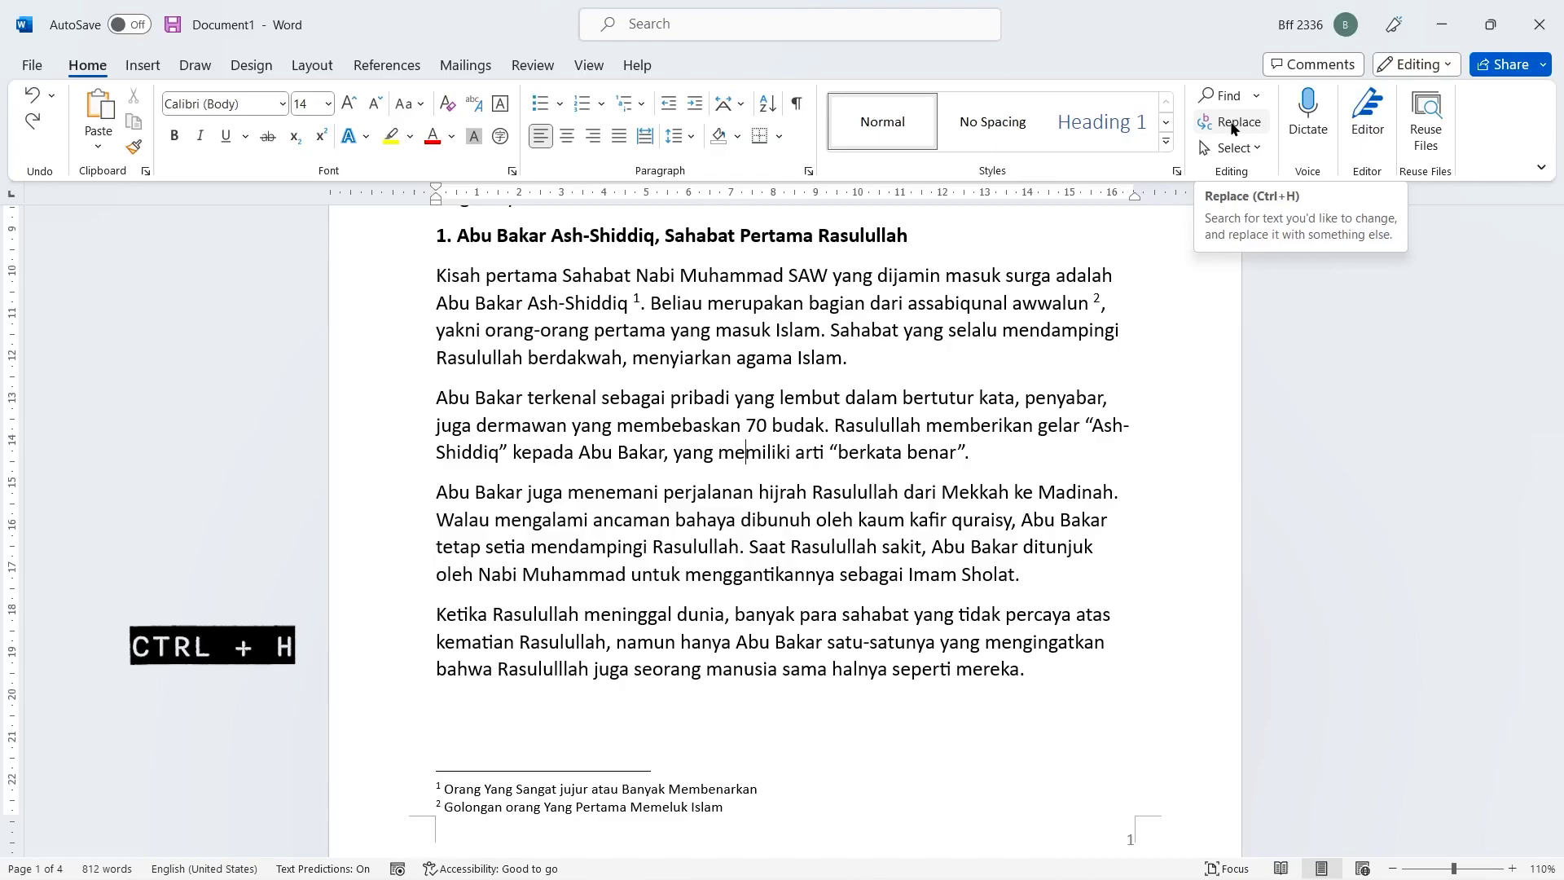
{"action": "left_click", "coordinate": [1234, 128]}
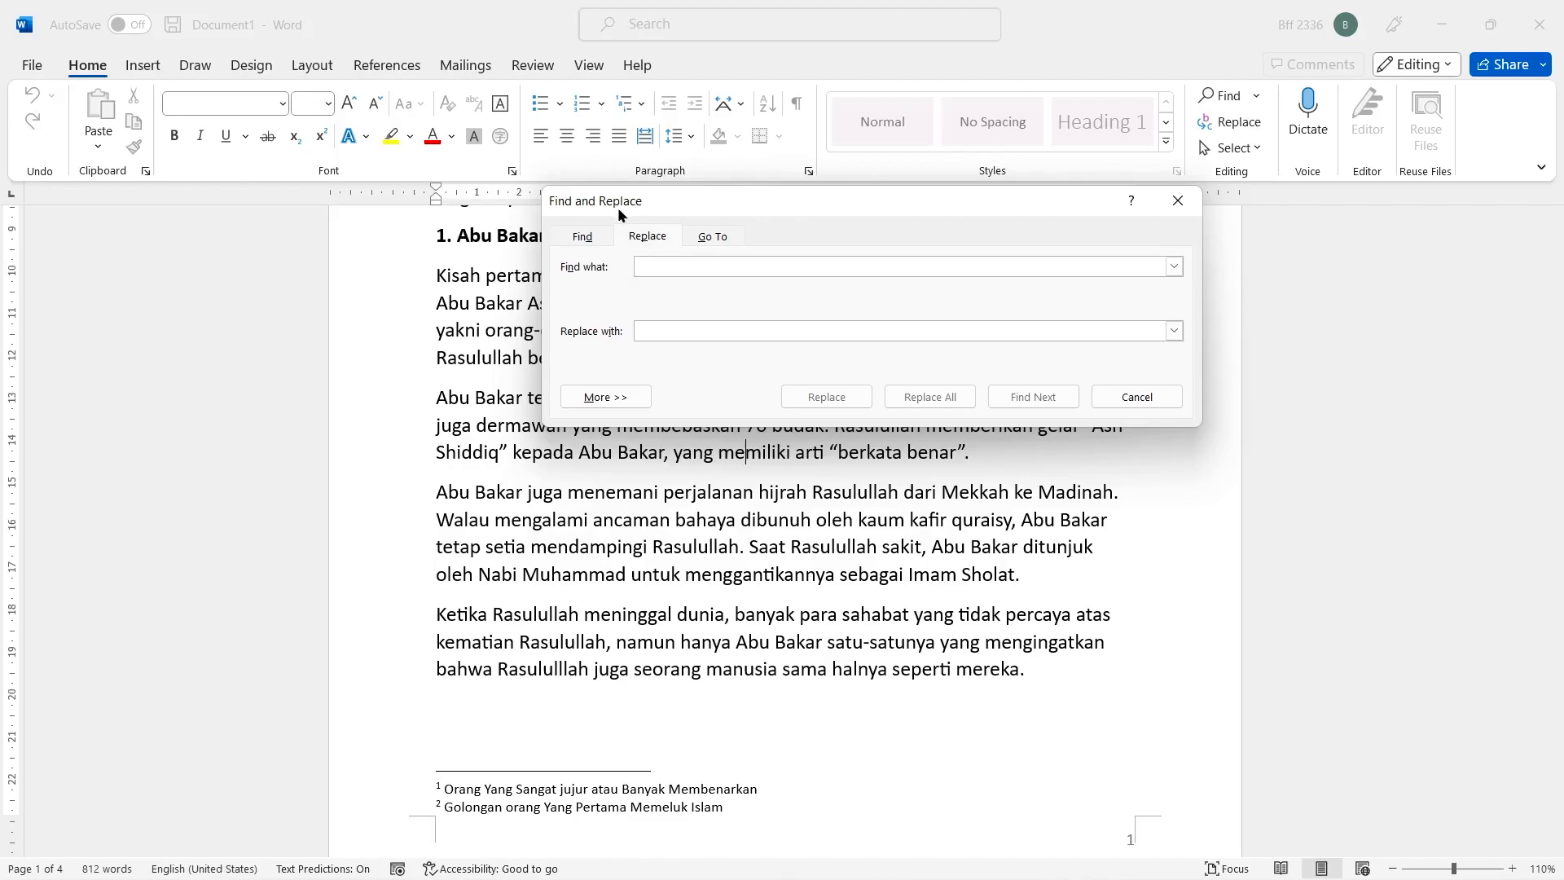
{"action": "left_click", "coordinate": [663, 244]}
{"action": "left_click", "coordinate": [623, 399]}
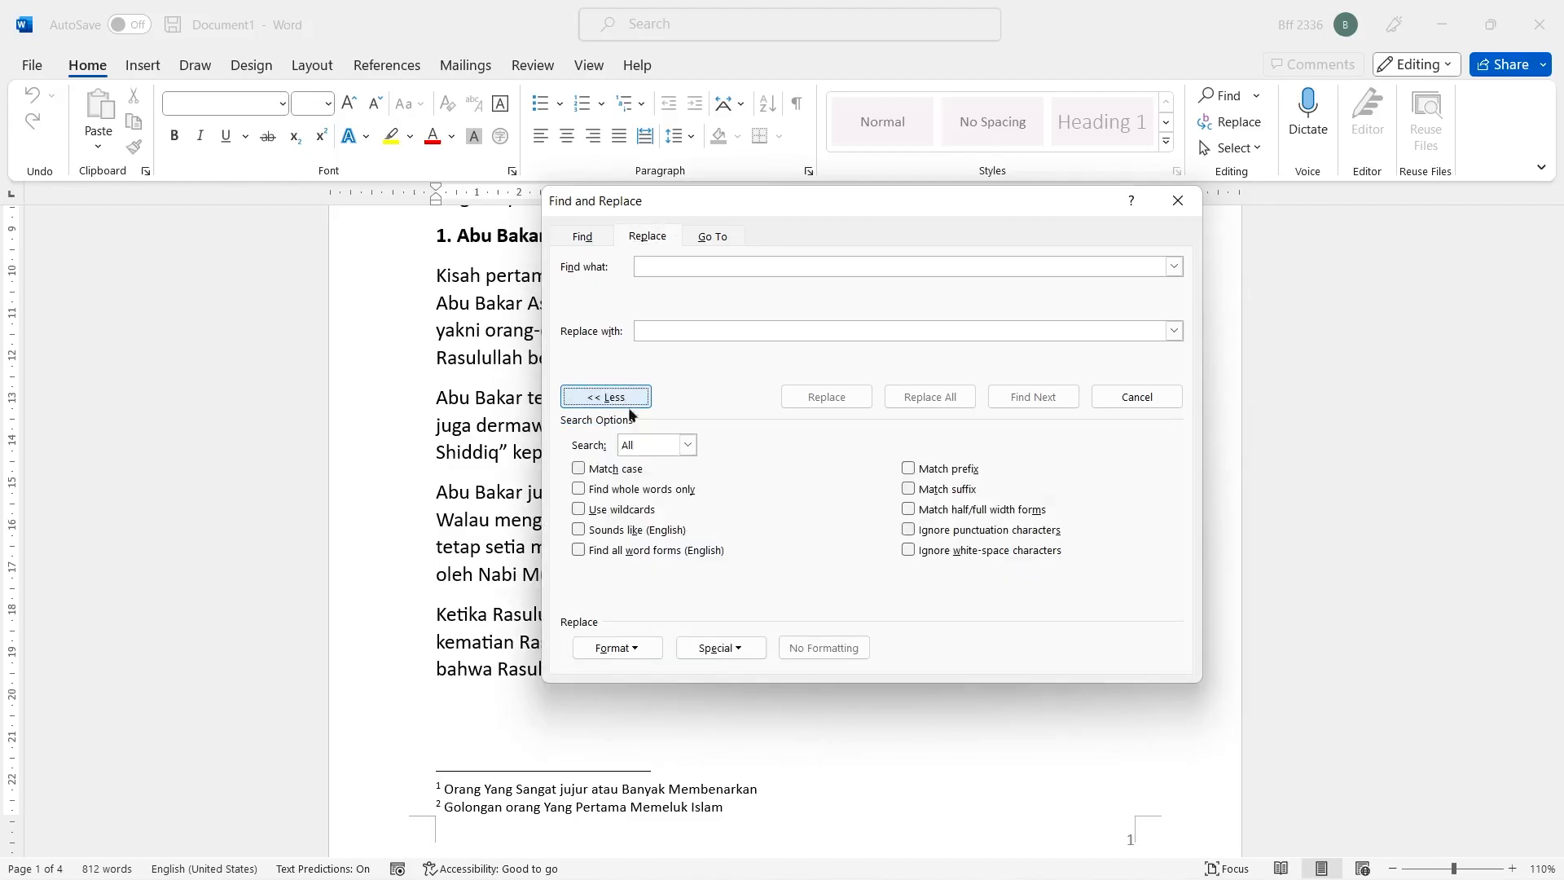
Replace every Footnote Mark (^f) with nothing, removing all 3 footnotes
{"action": "left_click", "coordinate": [741, 653]}
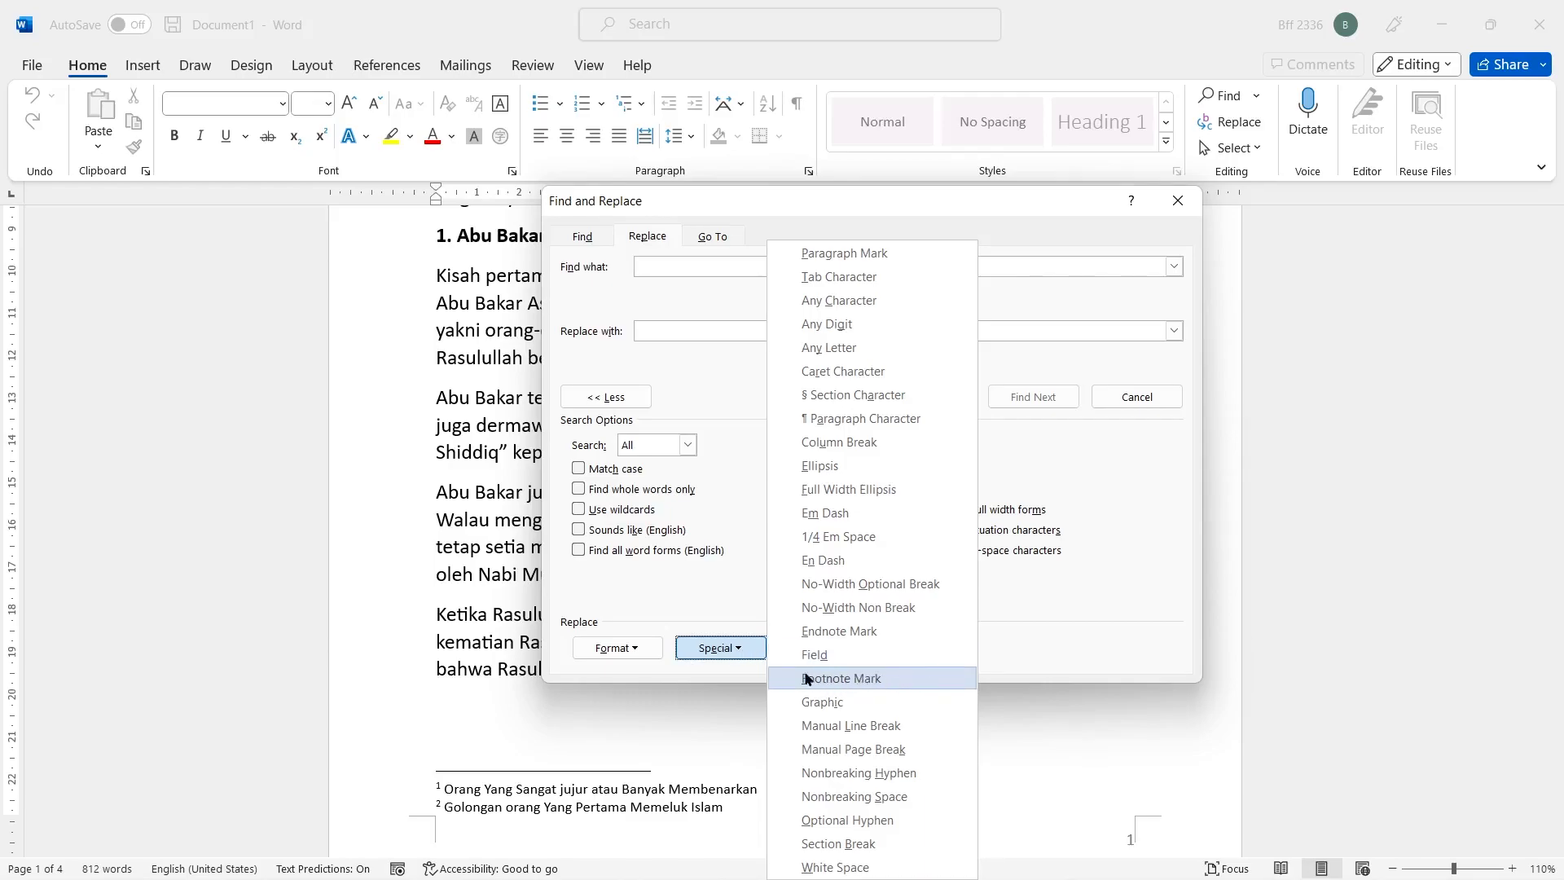
{"action": "left_click", "coordinate": [896, 676]}
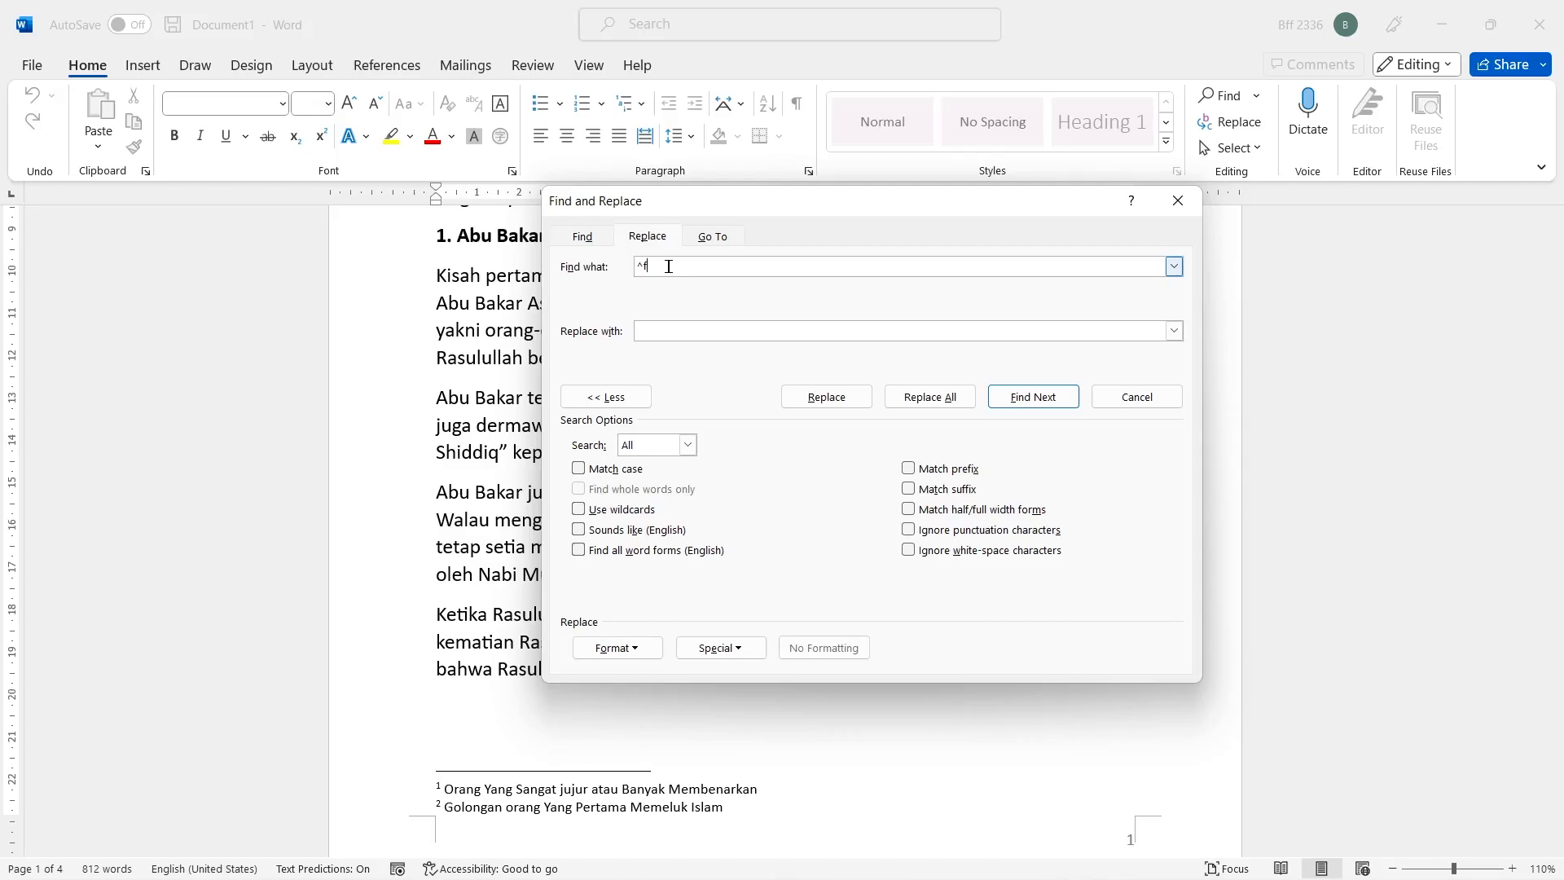
{"action": "left_click", "coordinate": [646, 329]}
{"action": "left_click", "coordinate": [926, 399]}
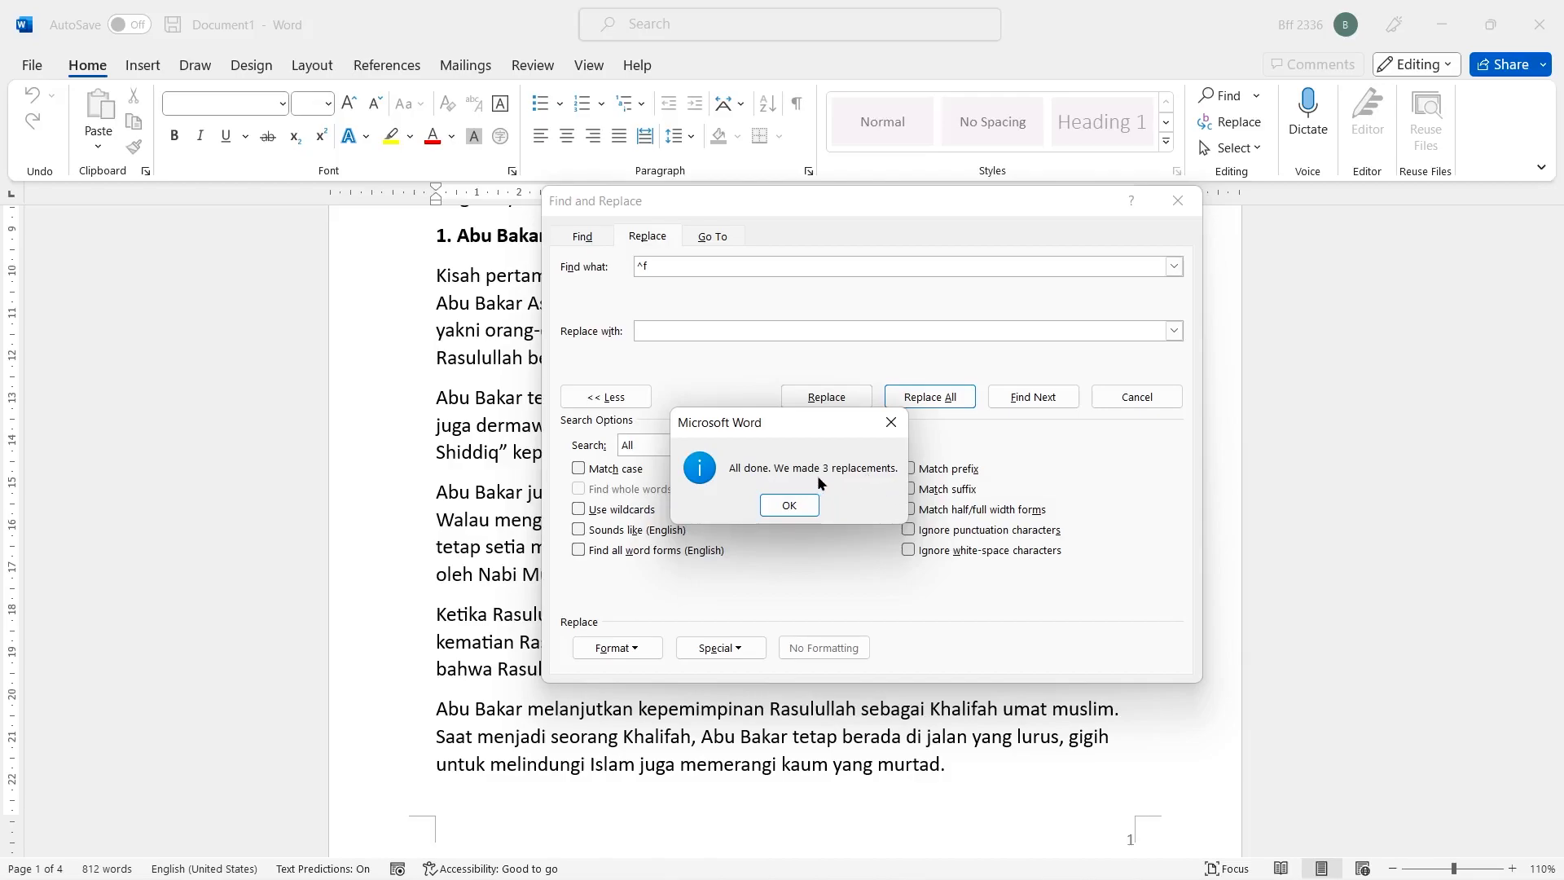
{"action": "left_click", "coordinate": [790, 505]}
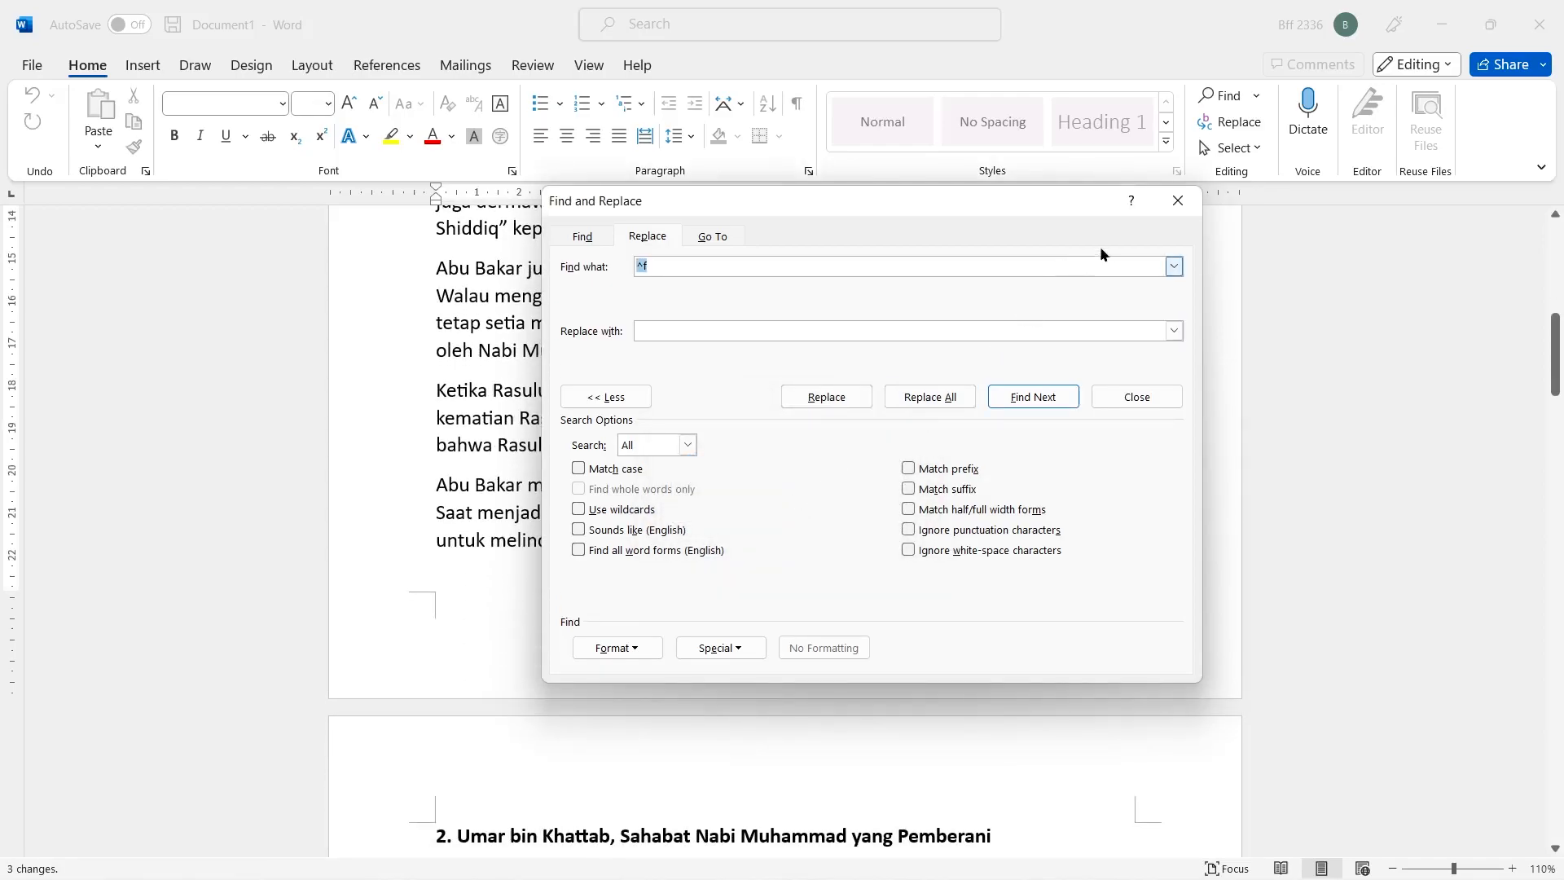
Close Find and Replace and scroll through the four-page, 793-word article confirming no footnotes remain
{"action": "left_click", "coordinate": [1178, 200]}
{"action": "scroll", "coordinate": [1076, 405], "scroll_direction": "up", "scroll_amount": 5}
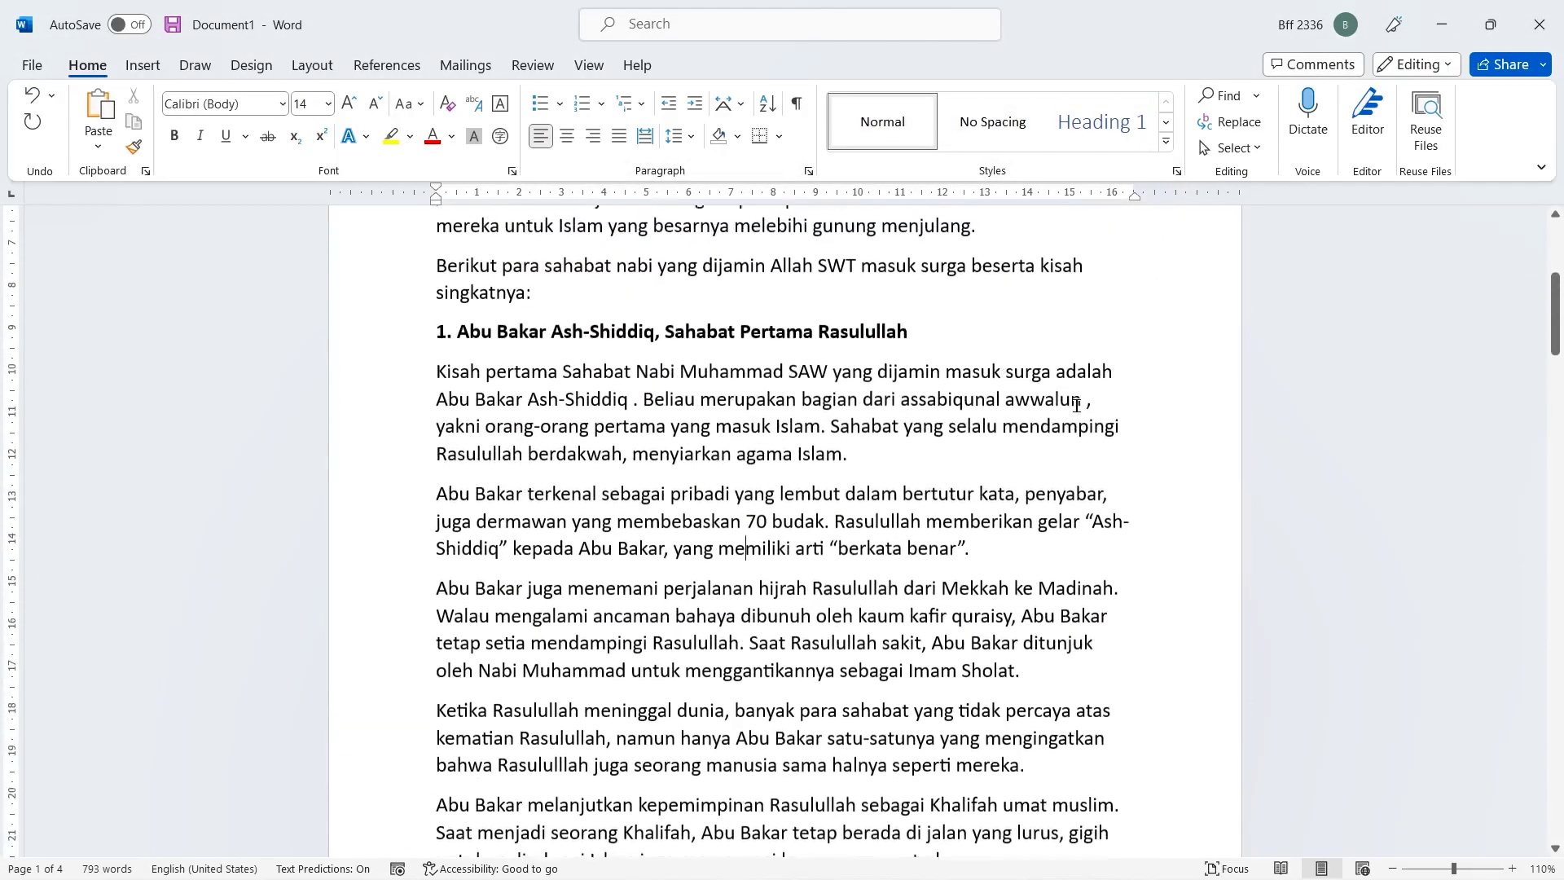
{"action": "scroll", "coordinate": [1076, 406], "scroll_direction": "up", "scroll_amount": 3}
{"action": "scroll", "coordinate": [1076, 406], "scroll_direction": "up", "scroll_amount": 2}
{"action": "scroll", "coordinate": [1076, 405], "scroll_direction": "down", "scroll_amount": 4}
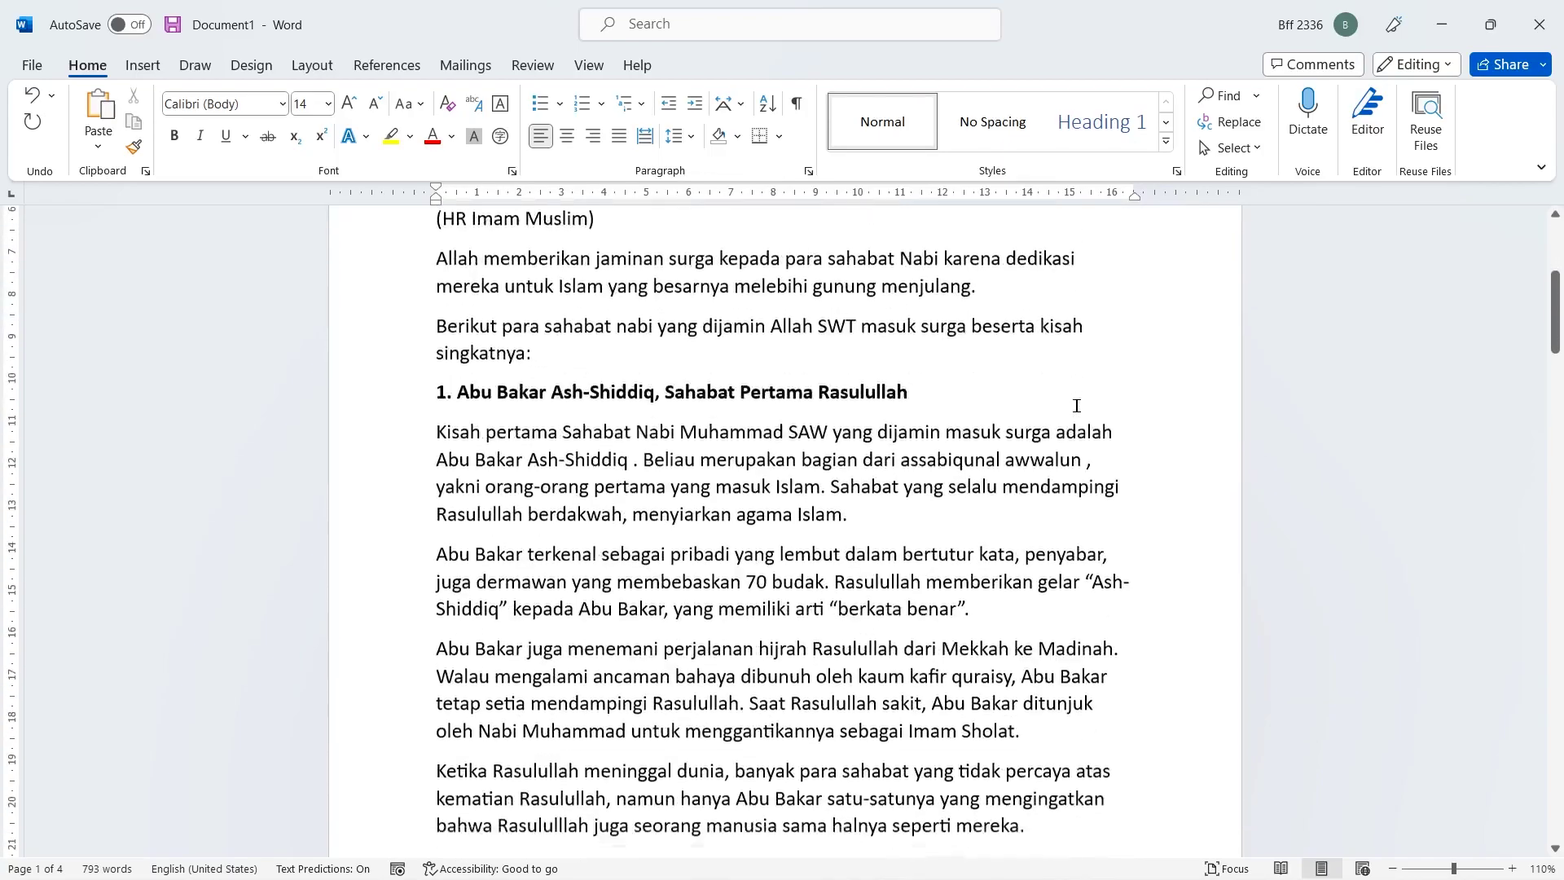
{"action": "scroll", "coordinate": [1067, 409], "scroll_direction": "down", "scroll_amount": 3}
{"action": "scroll", "coordinate": [1059, 411], "scroll_direction": "down", "scroll_amount": 2}
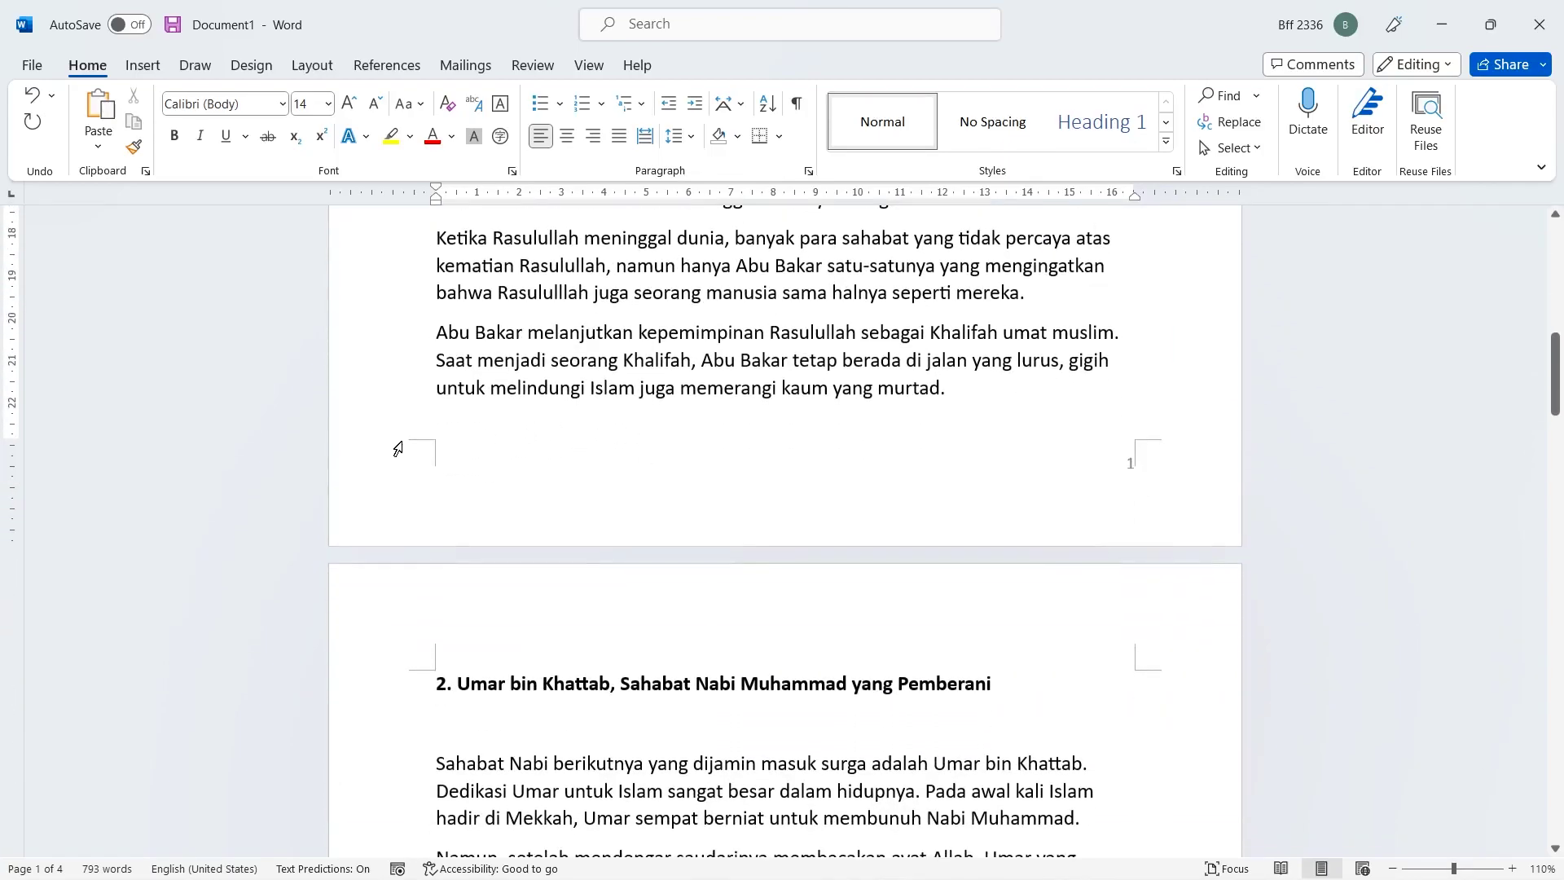
{"action": "scroll", "coordinate": [965, 471], "scroll_direction": "down", "scroll_amount": 4}
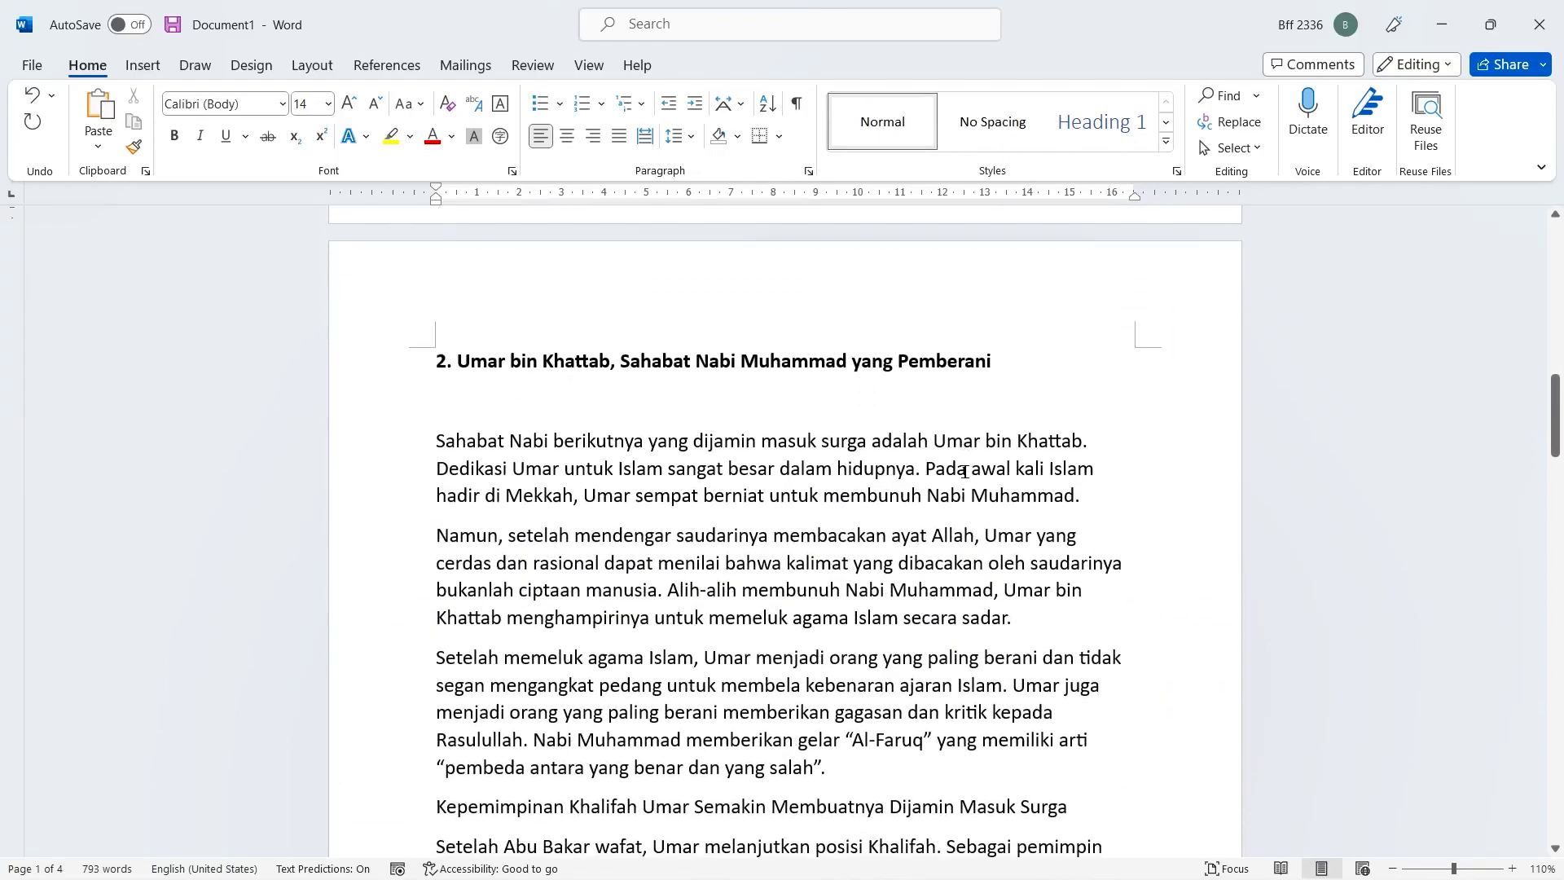
{"action": "scroll", "coordinate": [964, 471], "scroll_direction": "down", "scroll_amount": 4}
{"action": "scroll", "coordinate": [964, 471], "scroll_direction": "down", "scroll_amount": 4}
{"action": "scroll", "coordinate": [965, 471], "scroll_direction": "down", "scroll_amount": 2}
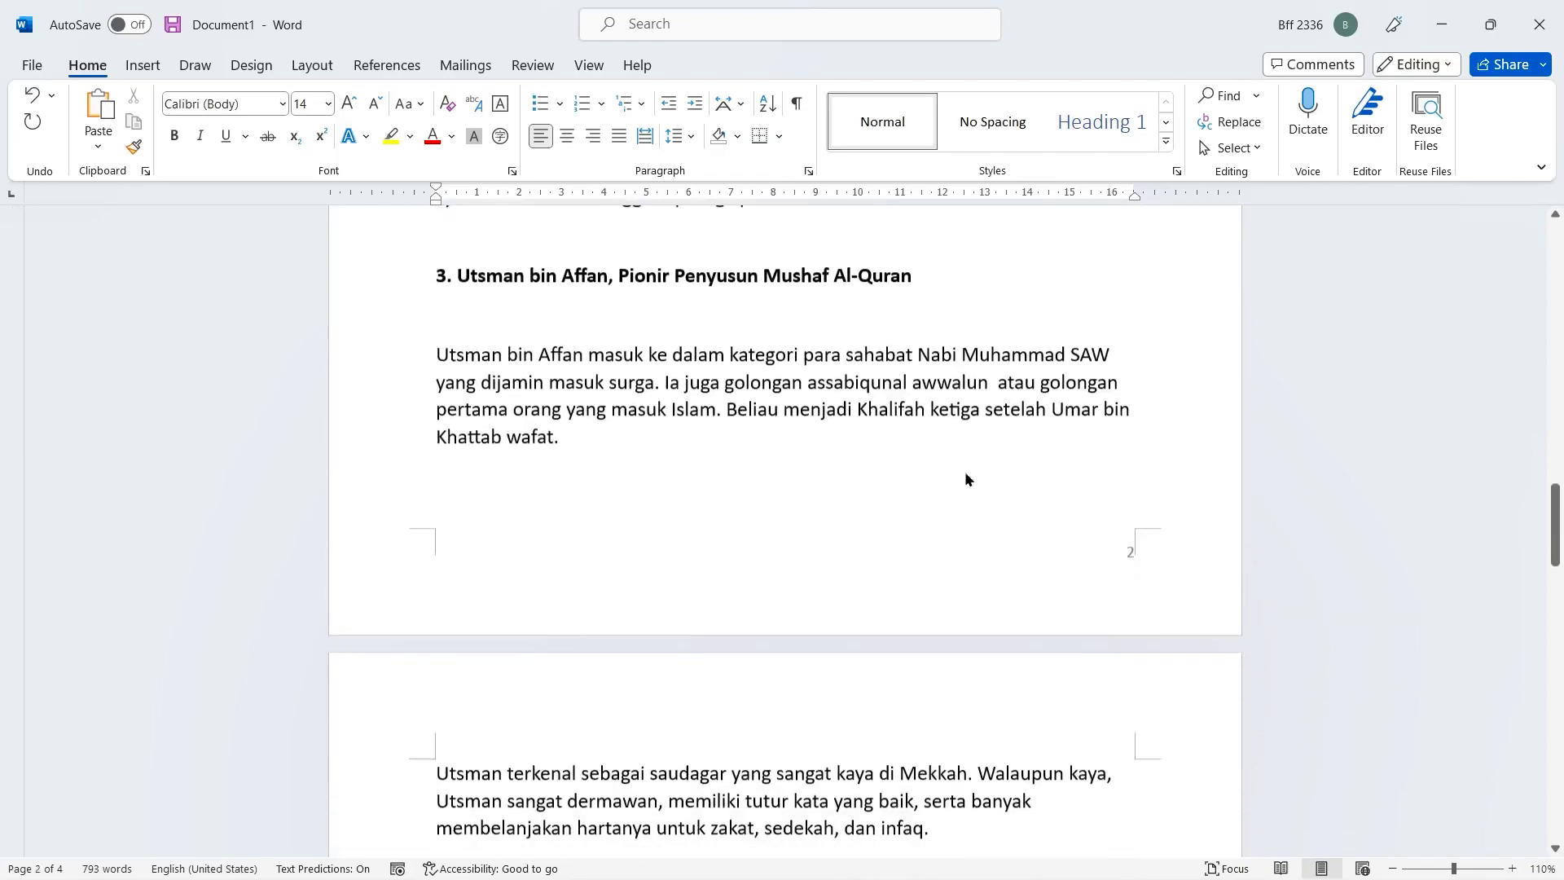
{"action": "scroll", "coordinate": [965, 471], "scroll_direction": "down", "scroll_amount": 4}
{"action": "scroll", "coordinate": [964, 471], "scroll_direction": "down", "scroll_amount": 4}
{"action": "scroll", "coordinate": [964, 470], "scroll_direction": "down", "scroll_amount": 4}
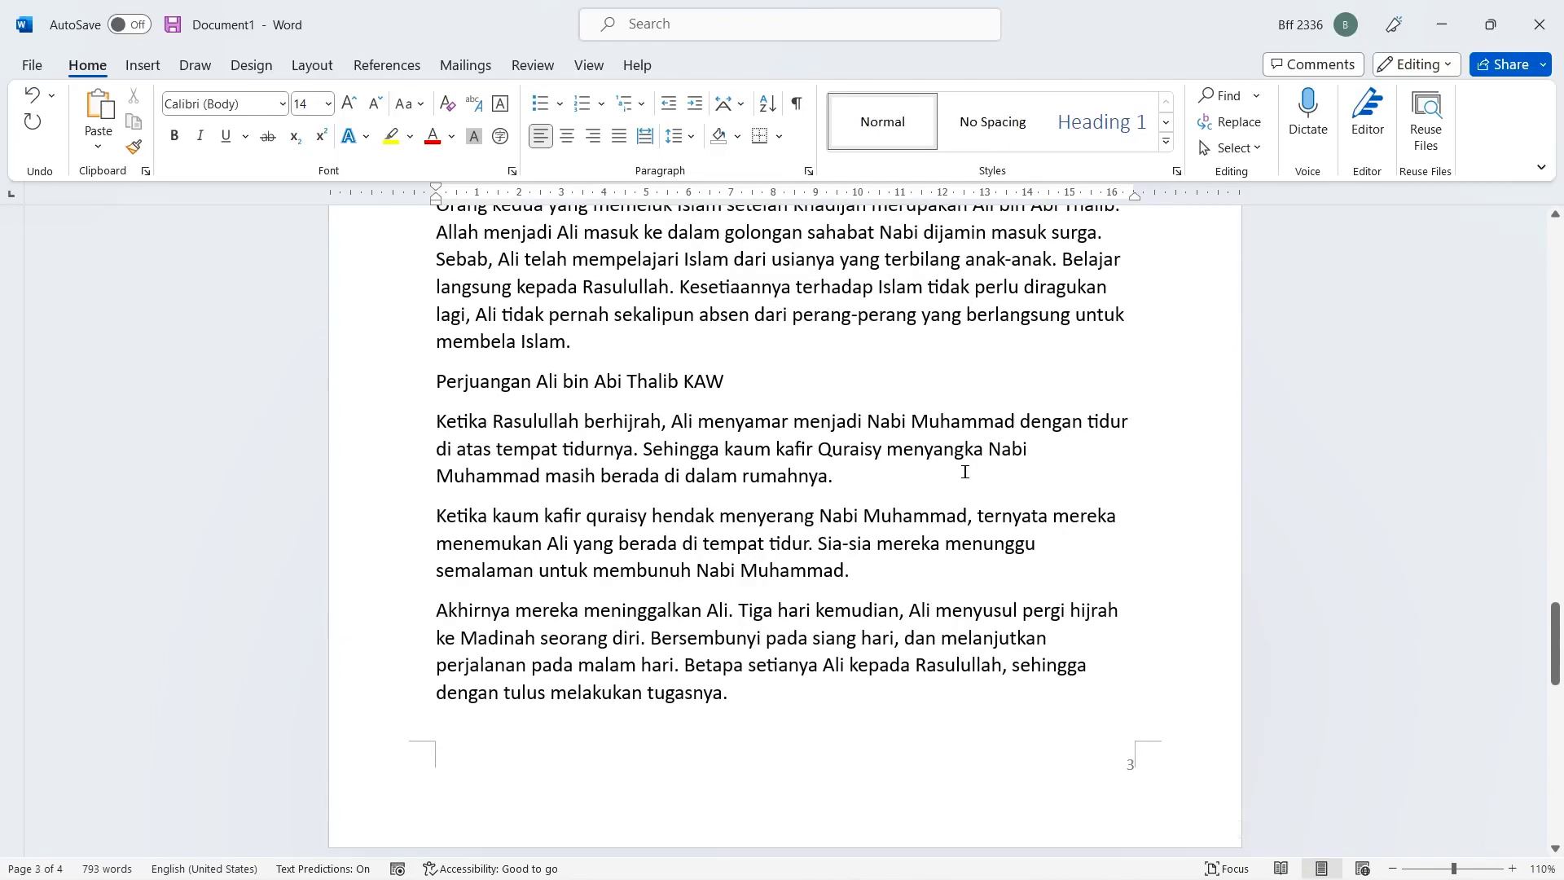
{"action": "scroll", "coordinate": [964, 471], "scroll_direction": "down", "scroll_amount": 4}
{"action": "scroll", "coordinate": [965, 471], "scroll_direction": "down", "scroll_amount": 1}
{"action": "scroll", "coordinate": [965, 470], "scroll_direction": "down", "scroll_amount": 3}
{"action": "scroll", "coordinate": [964, 471], "scroll_direction": "down", "scroll_amount": 3}
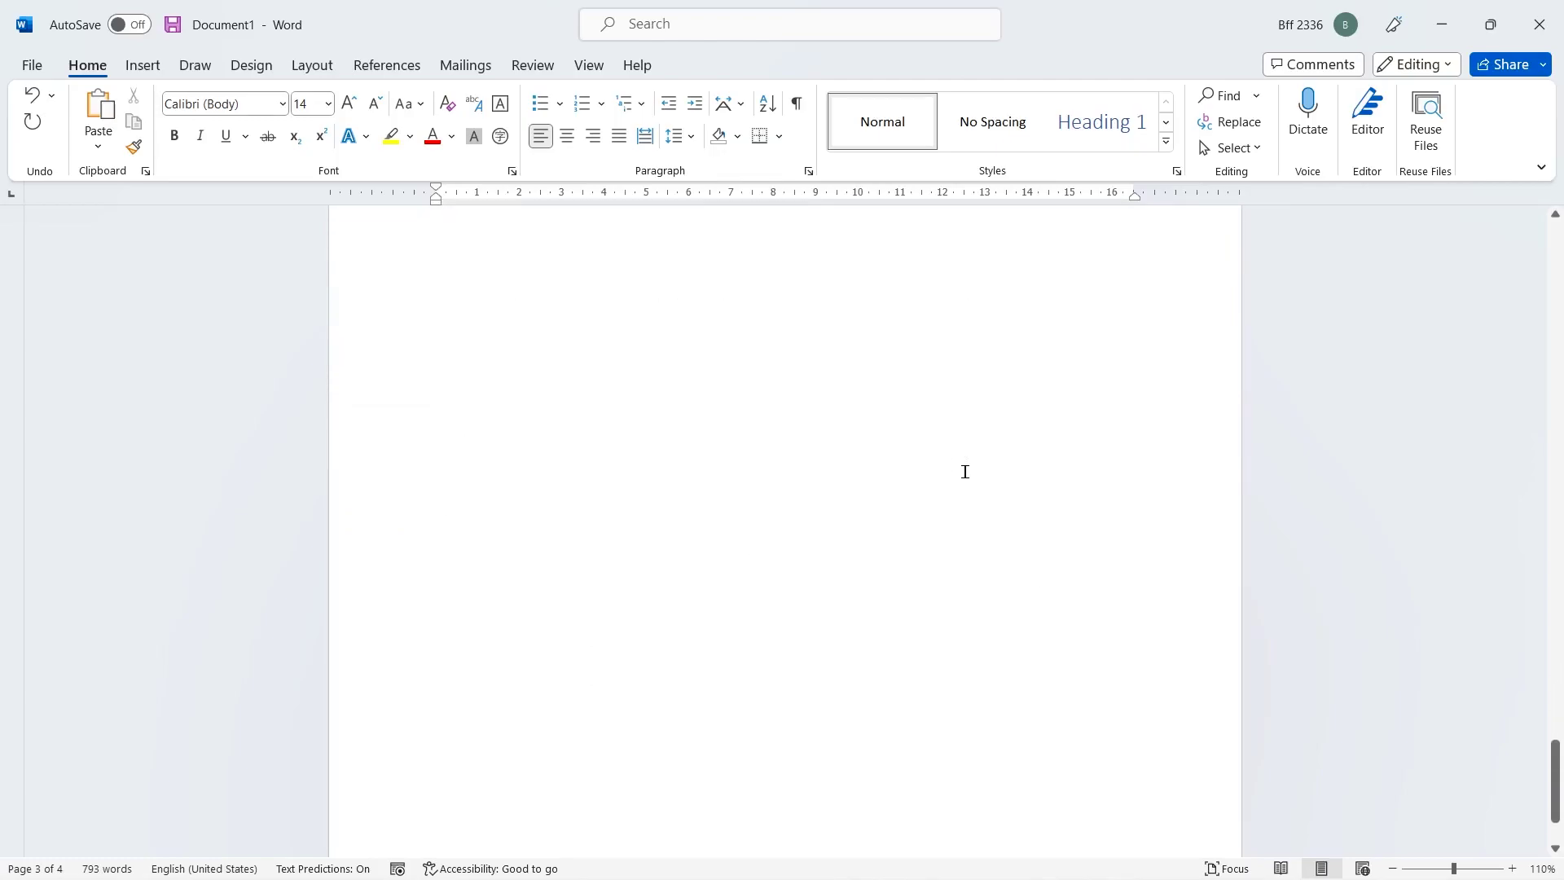
{"action": "scroll", "coordinate": [964, 471], "scroll_direction": "down", "scroll_amount": 2}
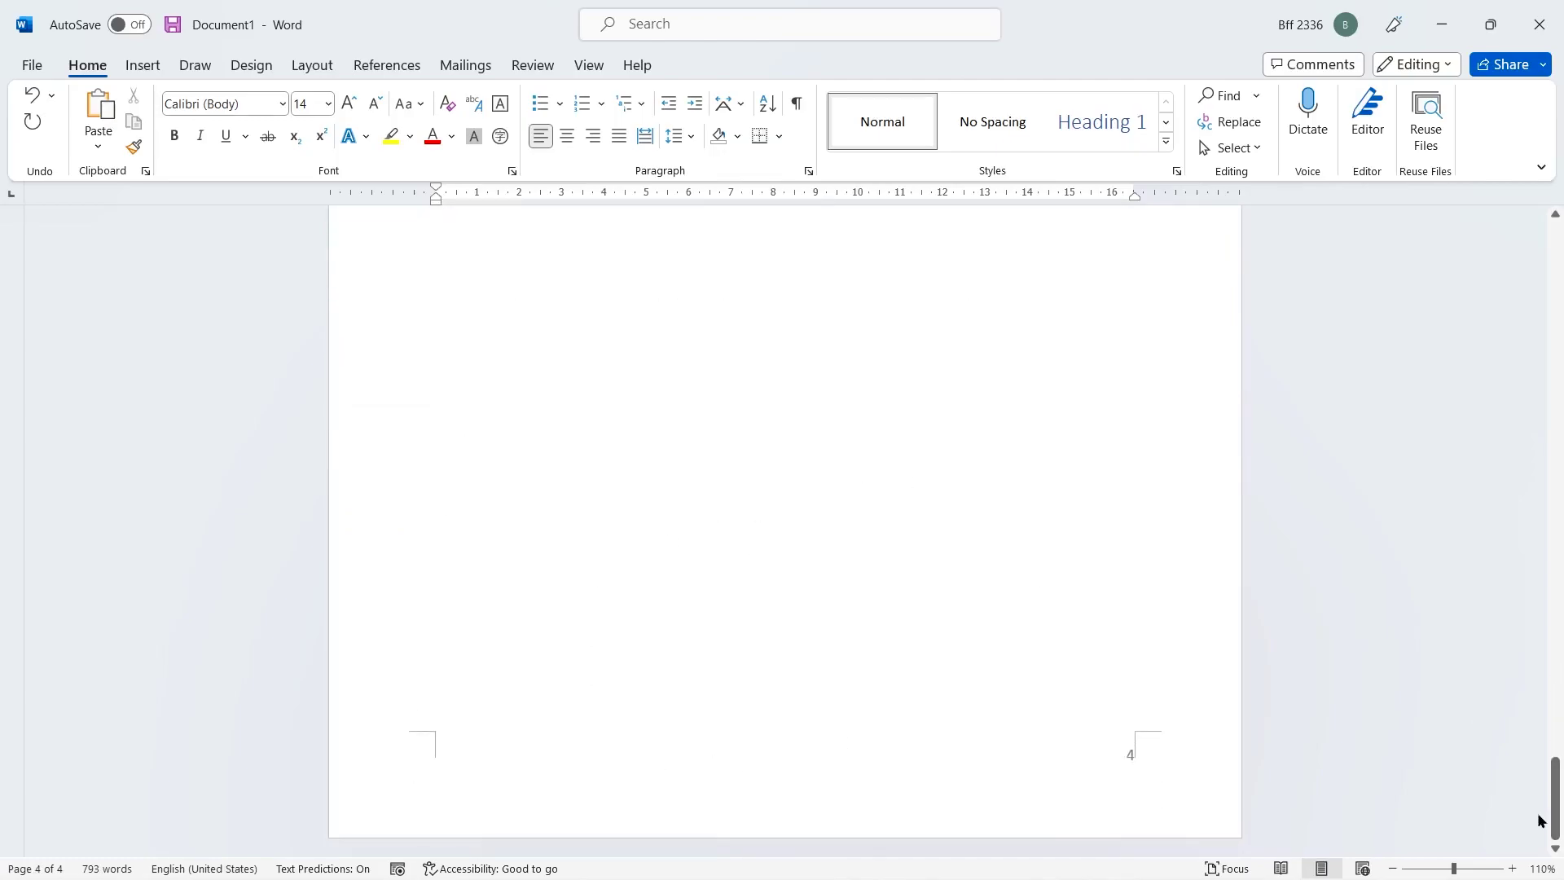
{"action": "left_click_drag", "start_coordinate": [1556, 818], "coordinate": [1556, 264]}
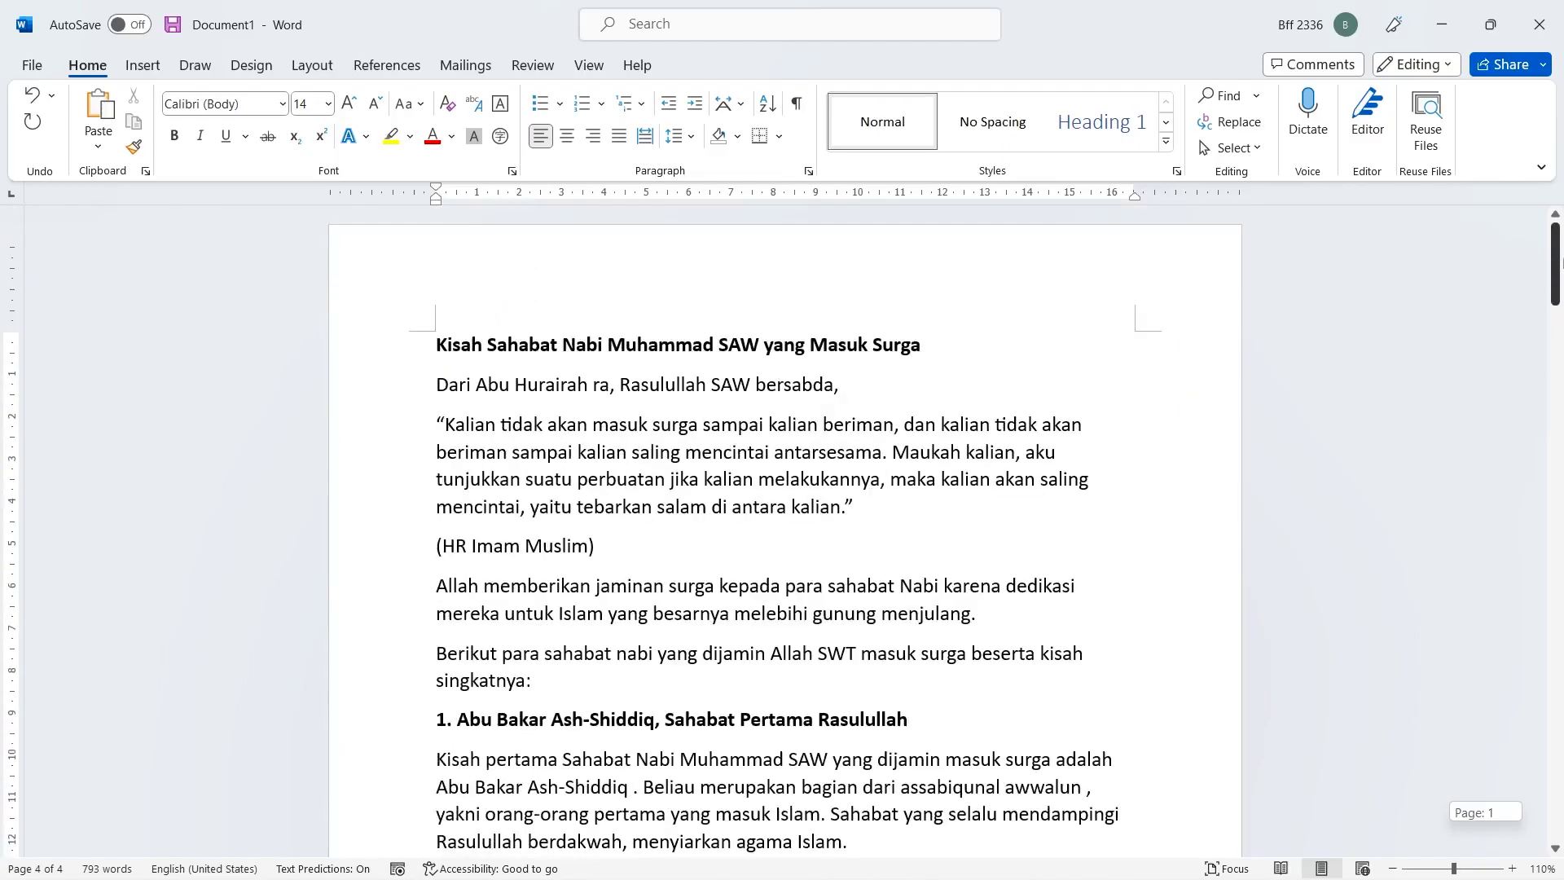